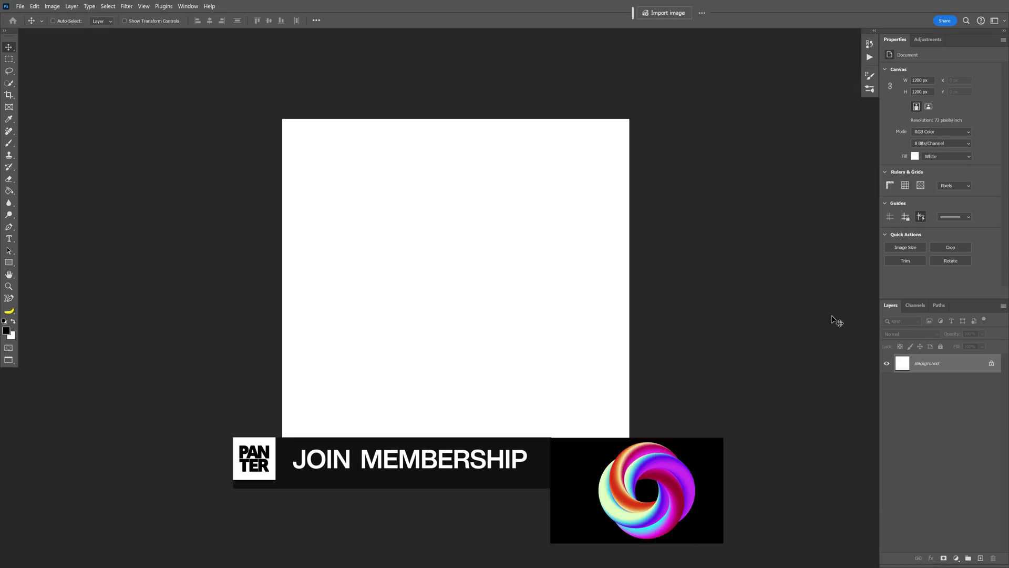
Check the document's image size and close the dialog without changes
{"action": "key", "text": "ctrl+alt+i"}
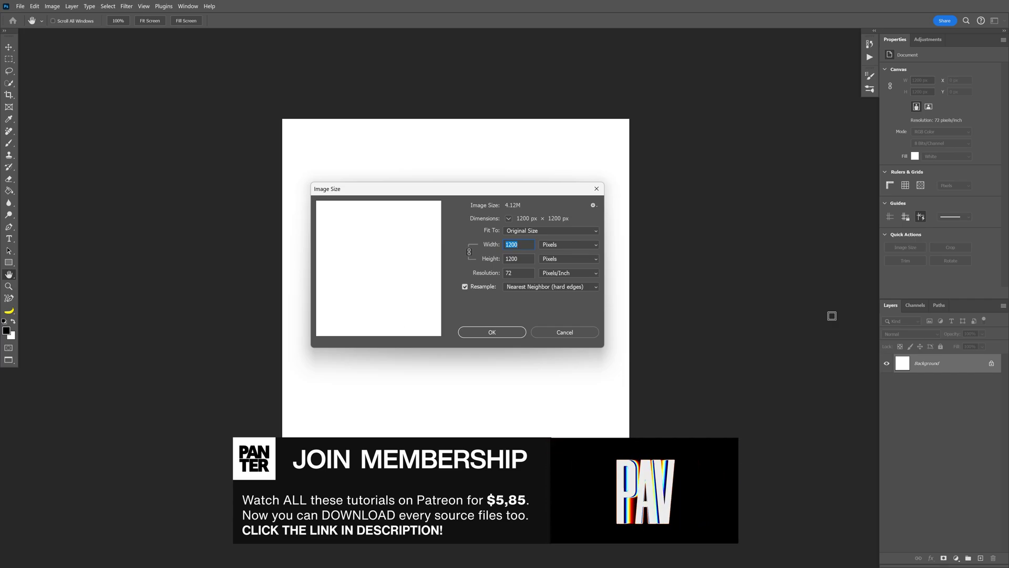
{"action": "key", "text": "Escape"}
{"action": "key", "text": "v"}
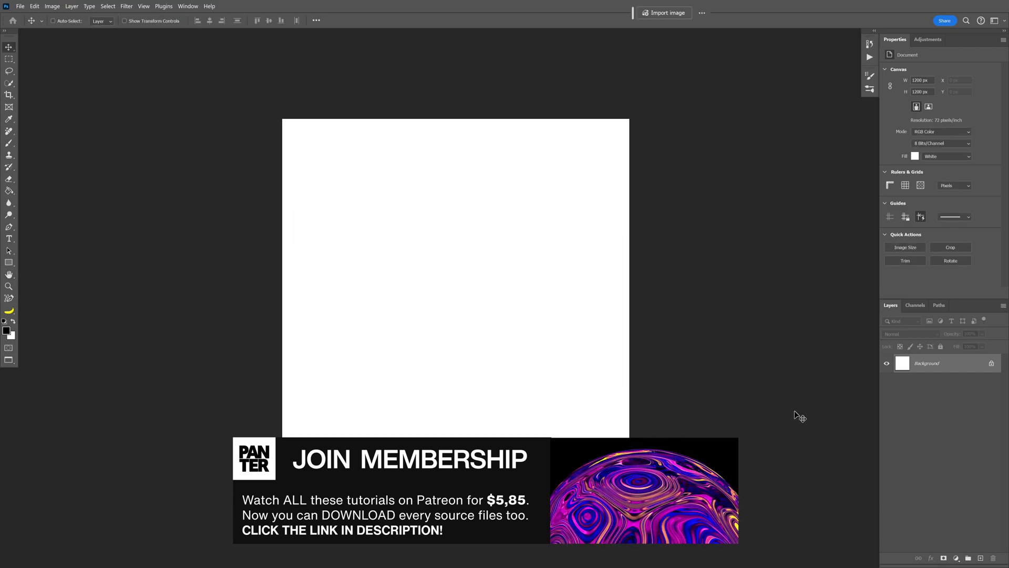
Add a pink Solid Color fill layer covering the canvas
{"action": "left_click", "coordinate": [956, 558]}
{"action": "left_click", "coordinate": [969, 394]}
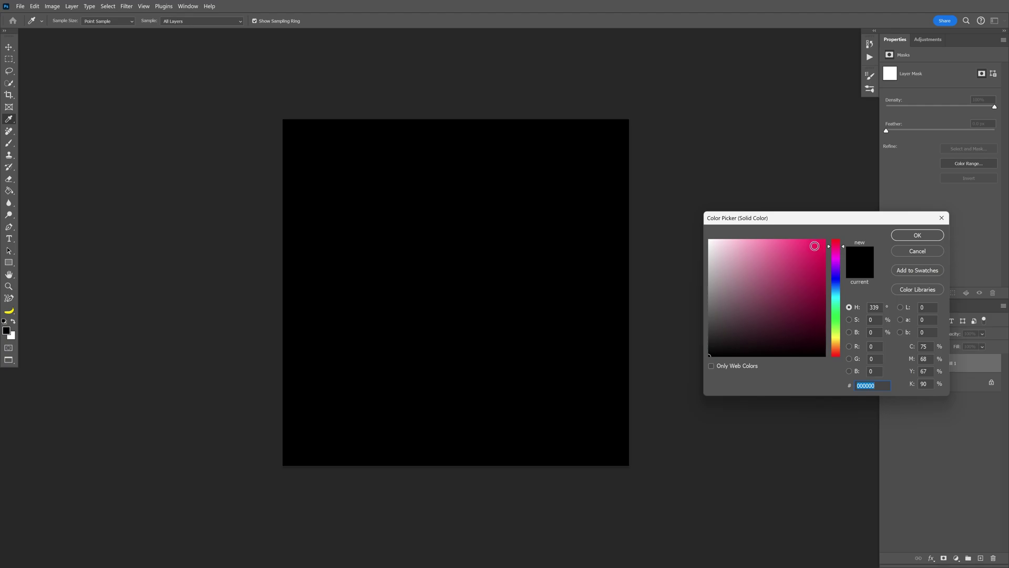
{"action": "left_click", "coordinate": [817, 246]}
{"action": "left_click", "coordinate": [917, 235]}
Delete the white Background layer and duplicate the pink fill three times
{"action": "left_click", "coordinate": [942, 383]}
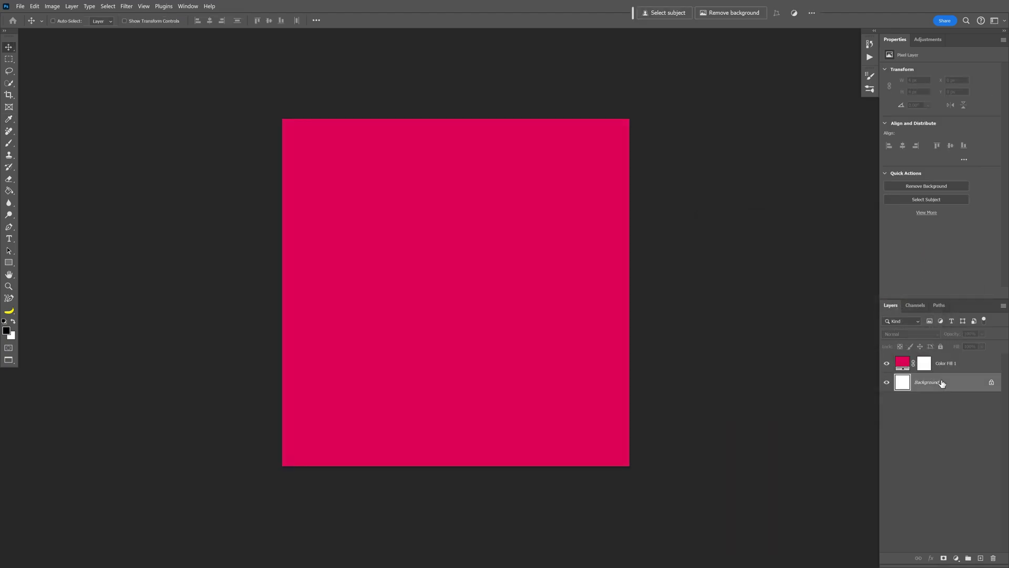
{"action": "key", "text": "Delete"}
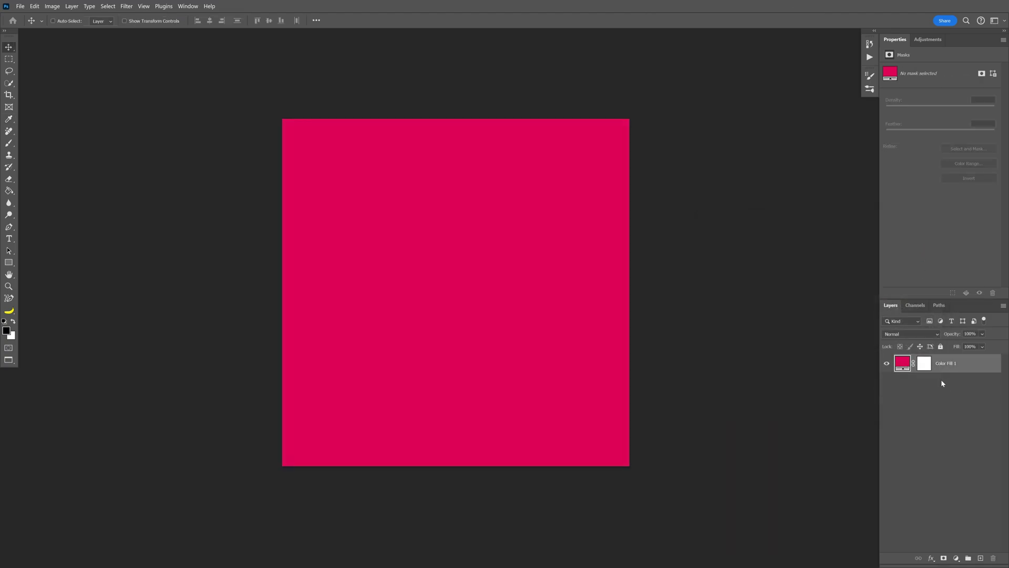
{"action": "key", "text": "ctrl+j"}
{"action": "key", "text": "ctrl+j"}
{"action": "key", "text": "ctrl+j"}
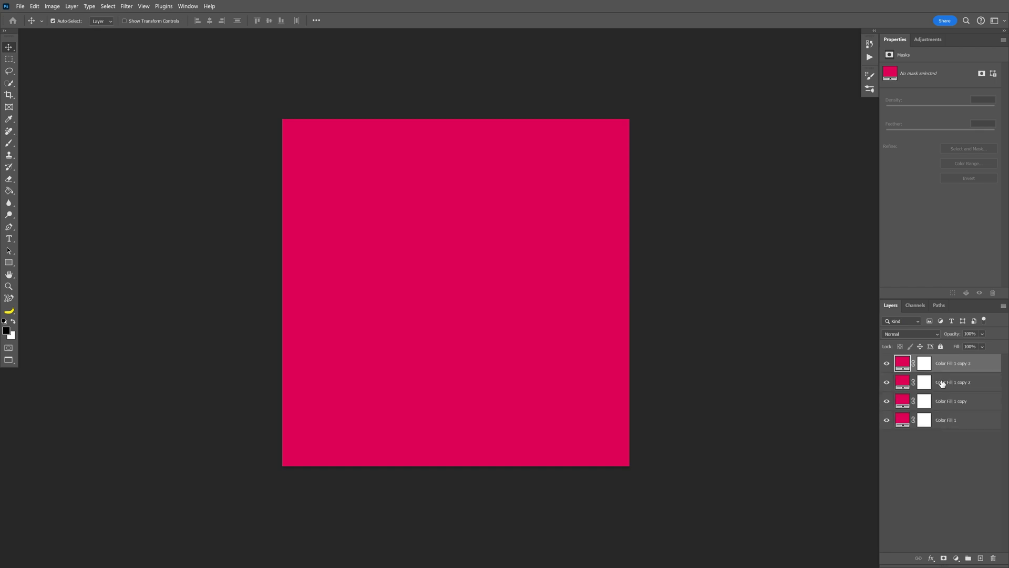
Type black '043' text and scale it up to fill the pink square
{"action": "left_click", "coordinate": [9, 238]}
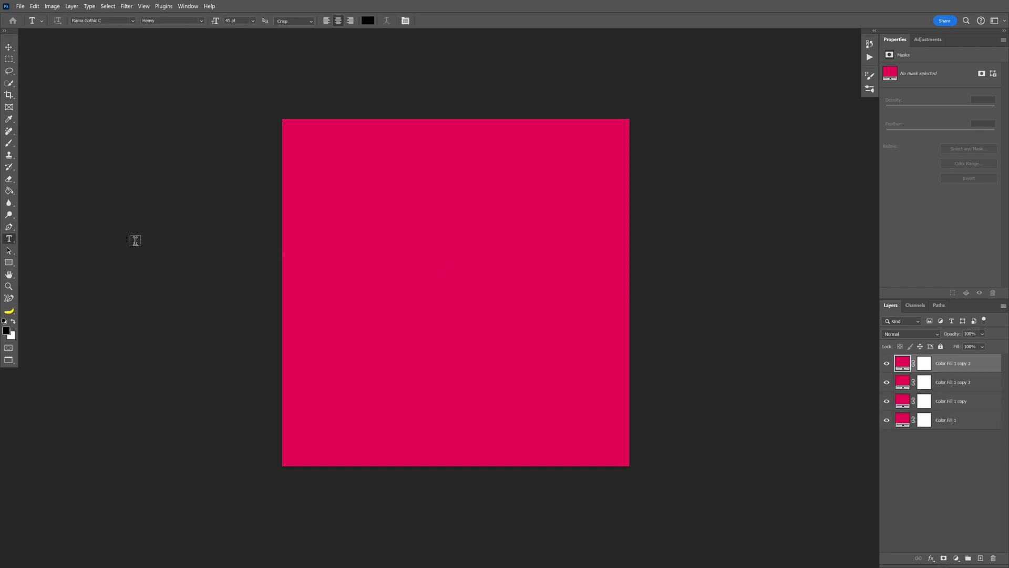
{"action": "left_click", "coordinate": [422, 301]}
{"action": "type", "text": "043"}
{"action": "key", "text": "ctrl+t"}
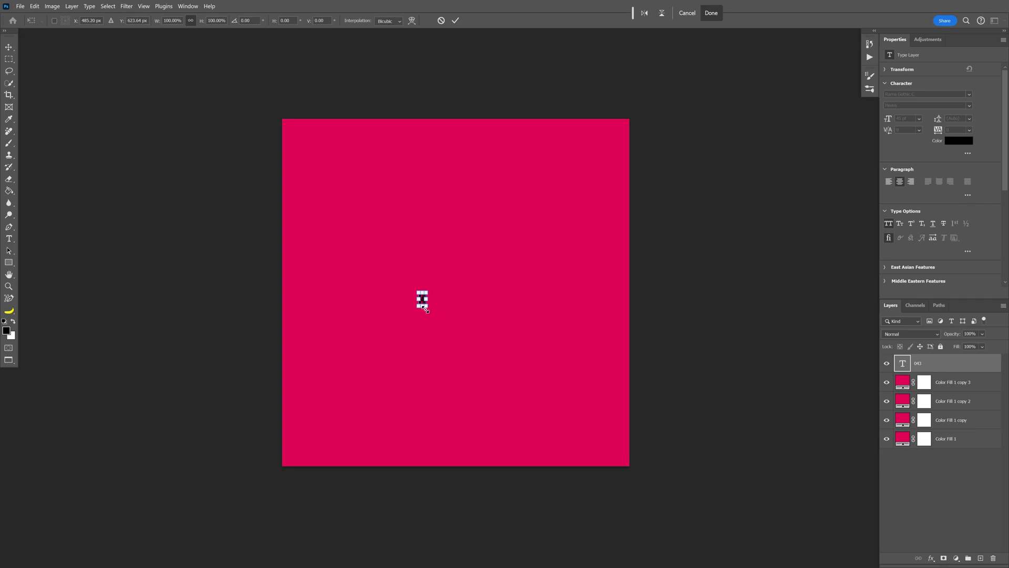
{"action": "left_click_drag", "start_coordinate": [426, 309], "coordinate": [599, 415]}
{"action": "key", "text": "Return"}
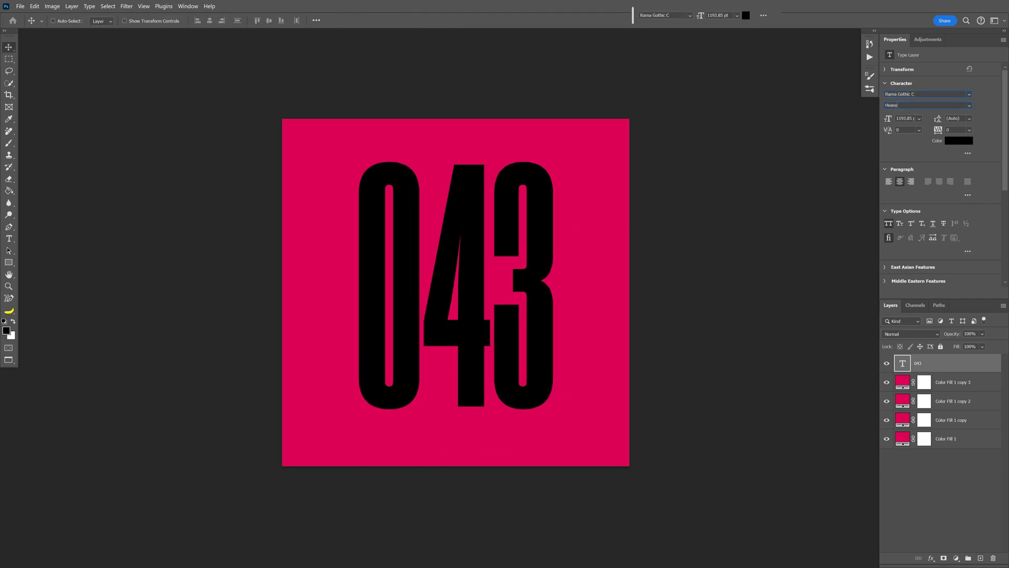
Convert the 043 text layer to a smart object and duplicate it three times
{"action": "right_click", "coordinate": [945, 363]}
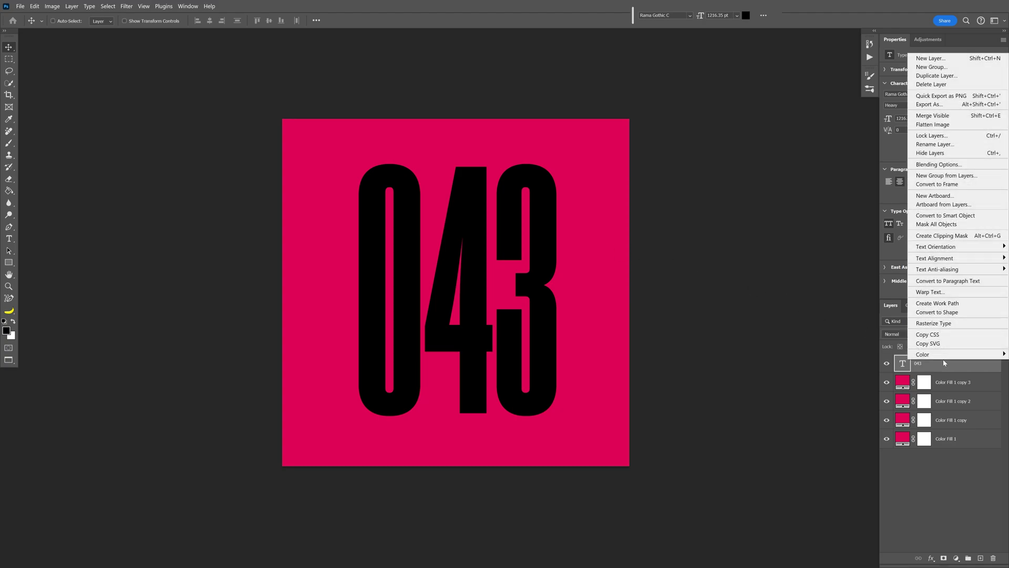
{"action": "left_click", "coordinate": [954, 216]}
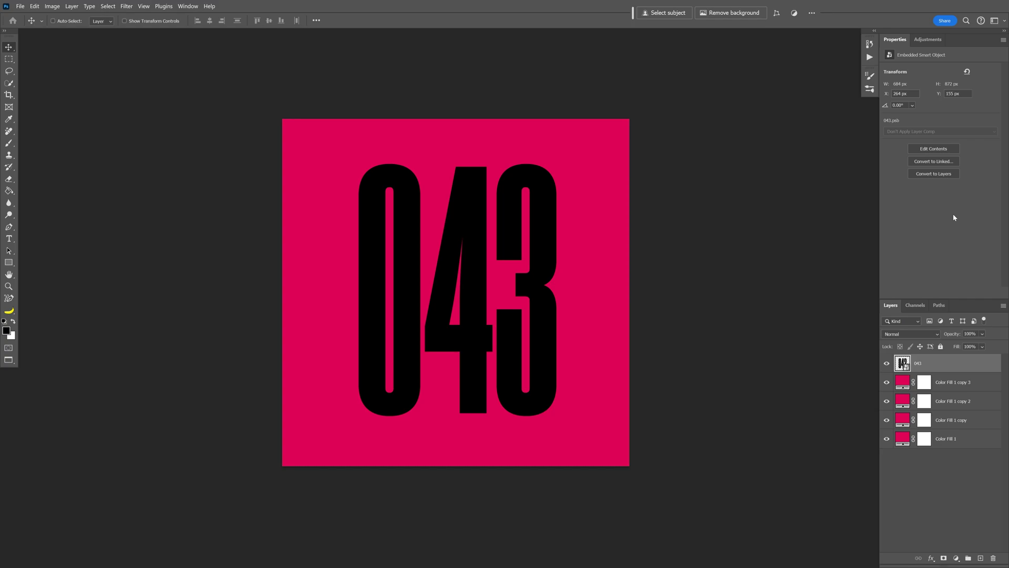
{"action": "key", "text": "ctrl+j"}
{"action": "key", "text": "ctrl+j"}
{"action": "key", "text": "ctrl+j"}
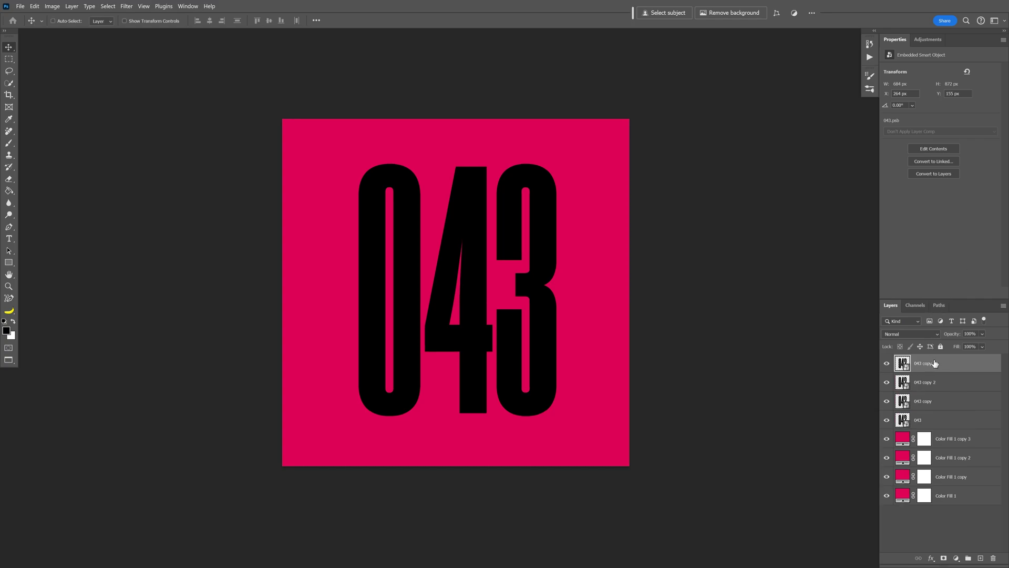
Warp the digit tops of 043 copy 3 sideways with Liquify, then hide it
{"action": "left_click", "coordinate": [126, 6]}
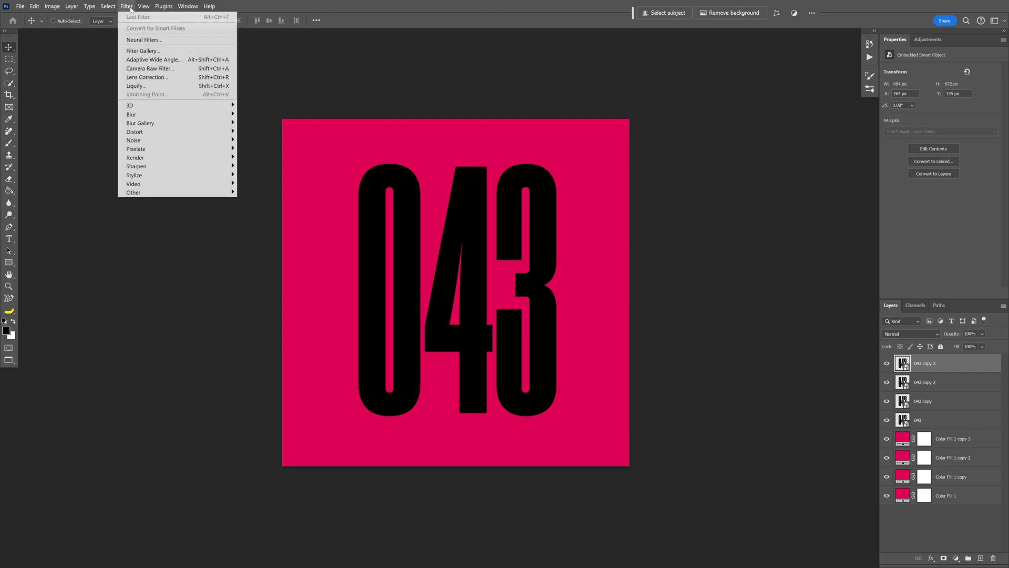
{"action": "left_click", "coordinate": [135, 86]}
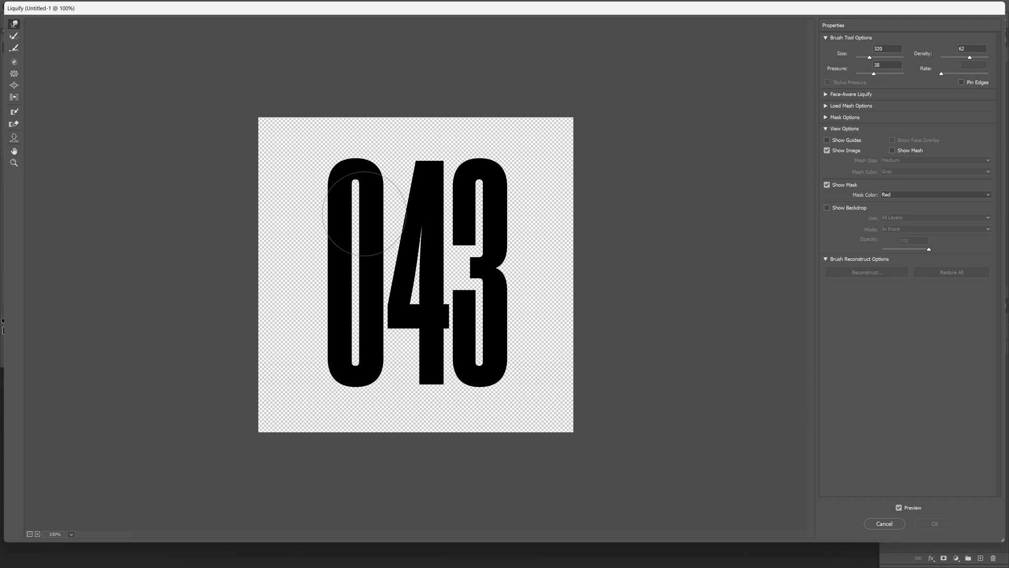
{"action": "left_click_drag", "start_coordinate": [276, 212], "coordinate": [549, 211]}
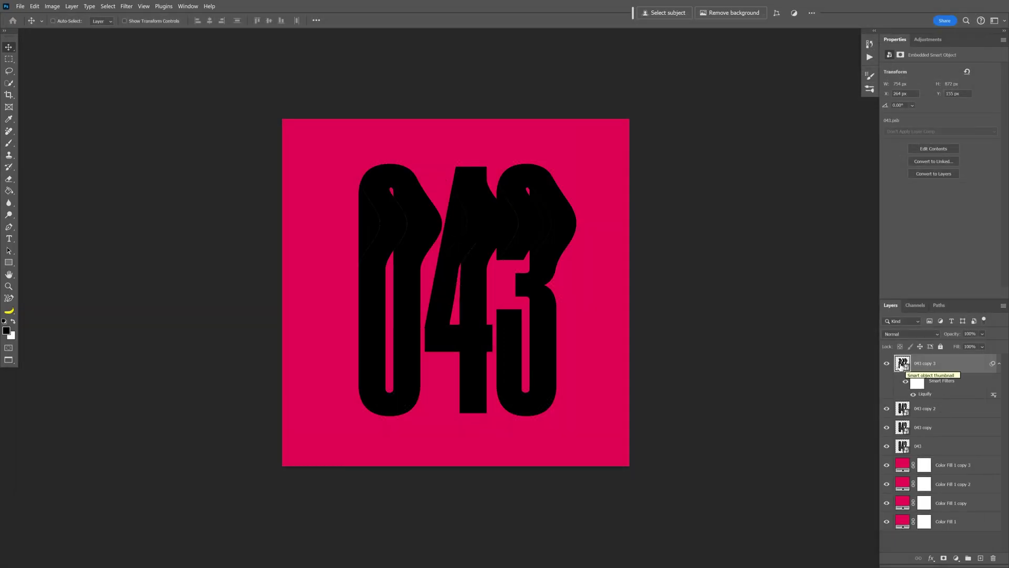
{"action": "left_click", "coordinate": [936, 523]}
{"action": "left_click", "coordinate": [883, 368]}
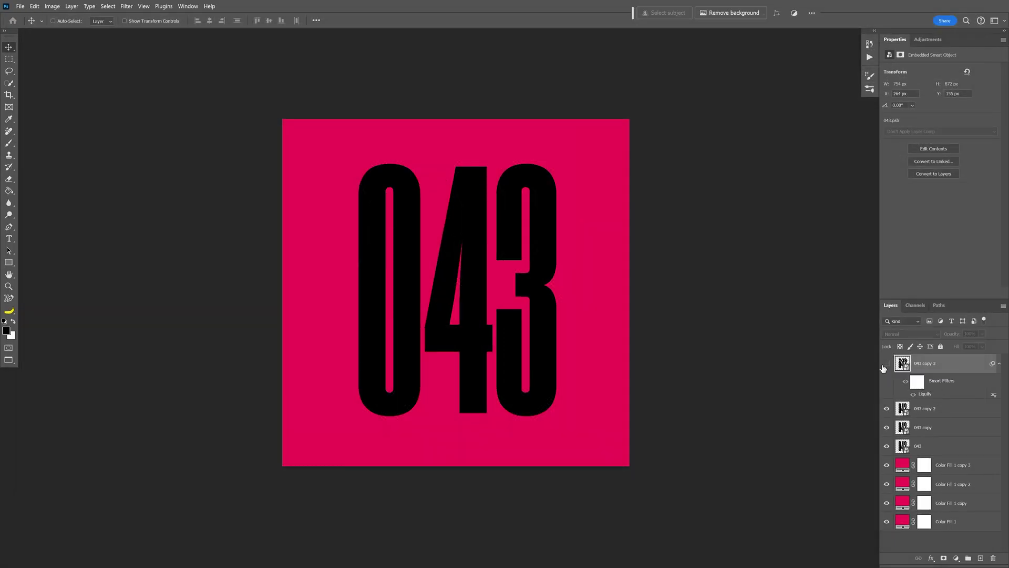
Liquify the tops of 3, 4 and 0 into waves on 043 copy 2, then hide it
{"action": "left_click", "coordinate": [935, 408]}
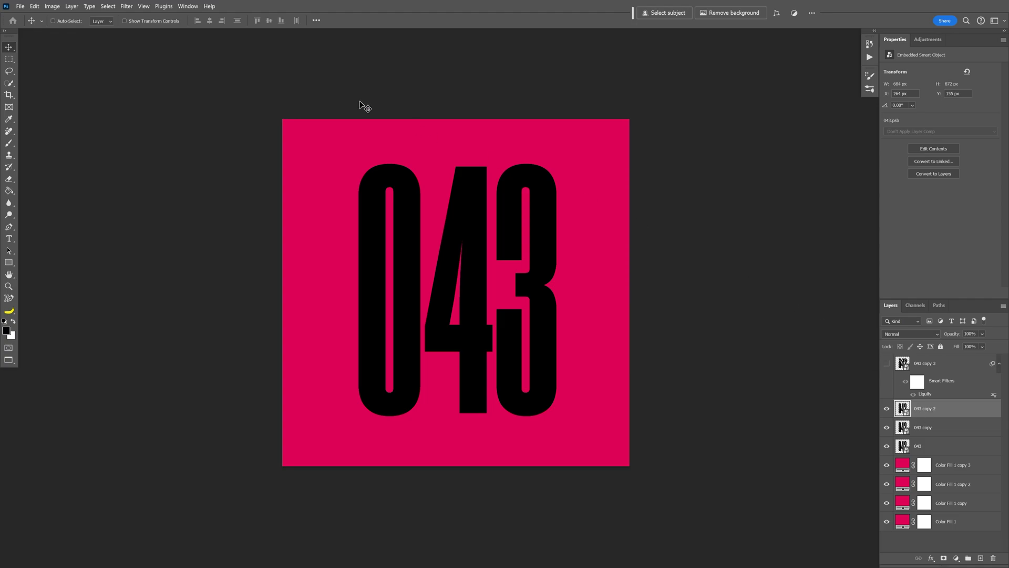
{"action": "left_click", "coordinate": [125, 5]}
{"action": "left_click", "coordinate": [133, 19]}
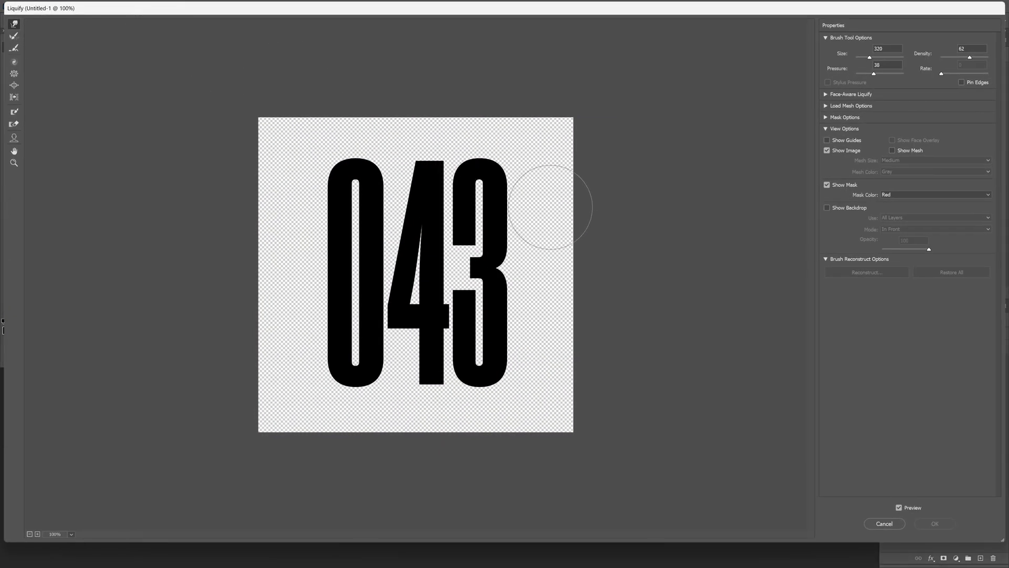
{"action": "left_click_drag", "start_coordinate": [552, 207], "coordinate": [289, 204]}
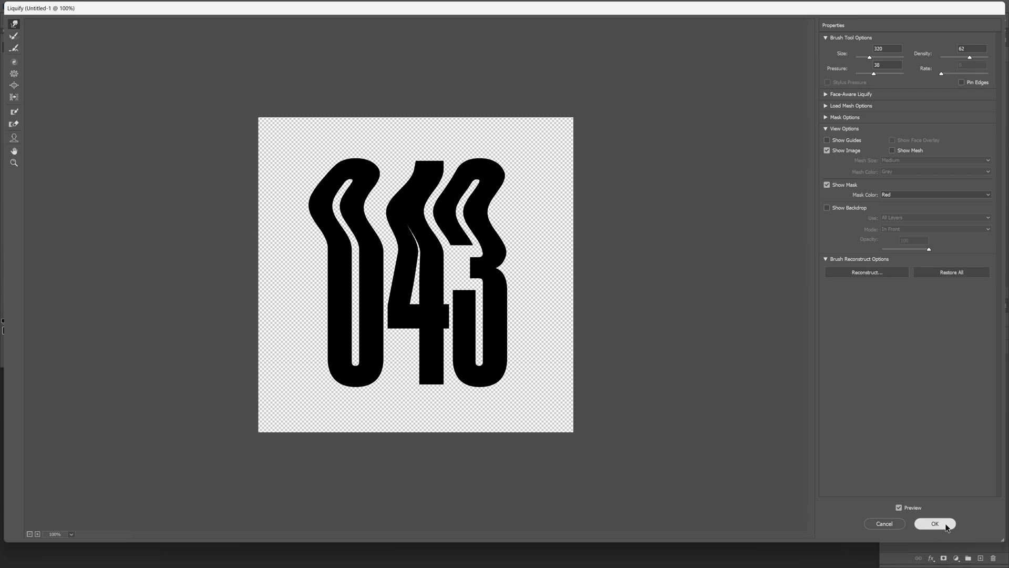
{"action": "left_click", "coordinate": [934, 524]}
{"action": "left_click", "coordinate": [887, 408]}
{"action": "left_click", "coordinate": [937, 453]}
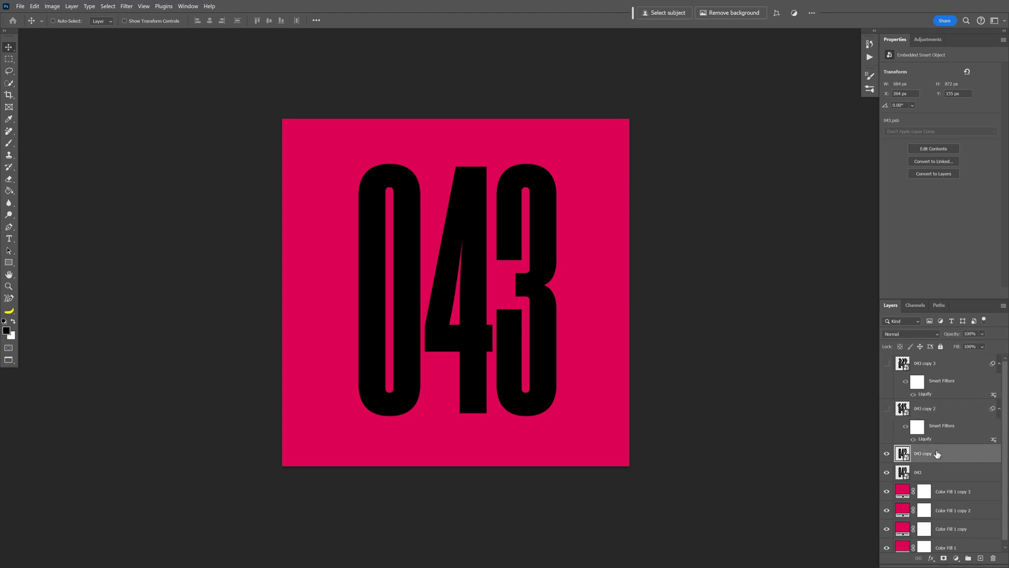
Bend the lower halves of the digits on 043 copy with Liquify, then hide it
{"action": "left_click", "coordinate": [126, 7]}
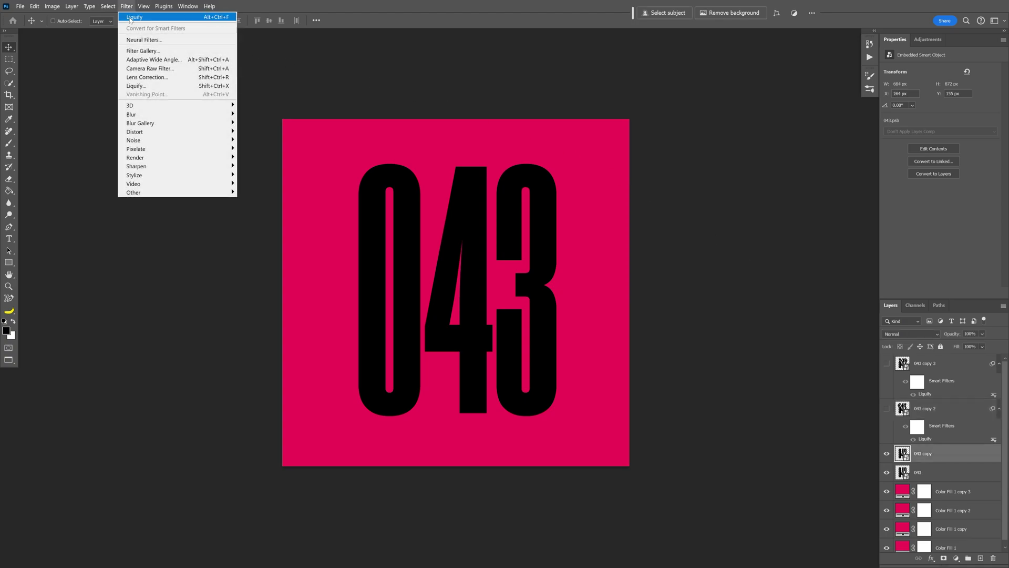
{"action": "left_click", "coordinate": [130, 19]}
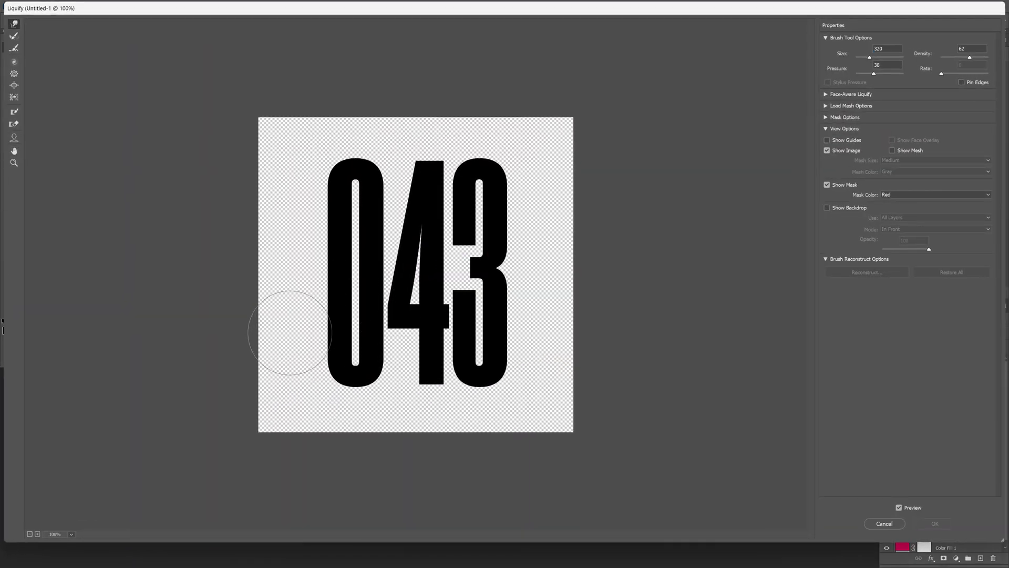
{"action": "left_click_drag", "start_coordinate": [294, 323], "coordinate": [564, 325]}
{"action": "left_click", "coordinate": [935, 524]}
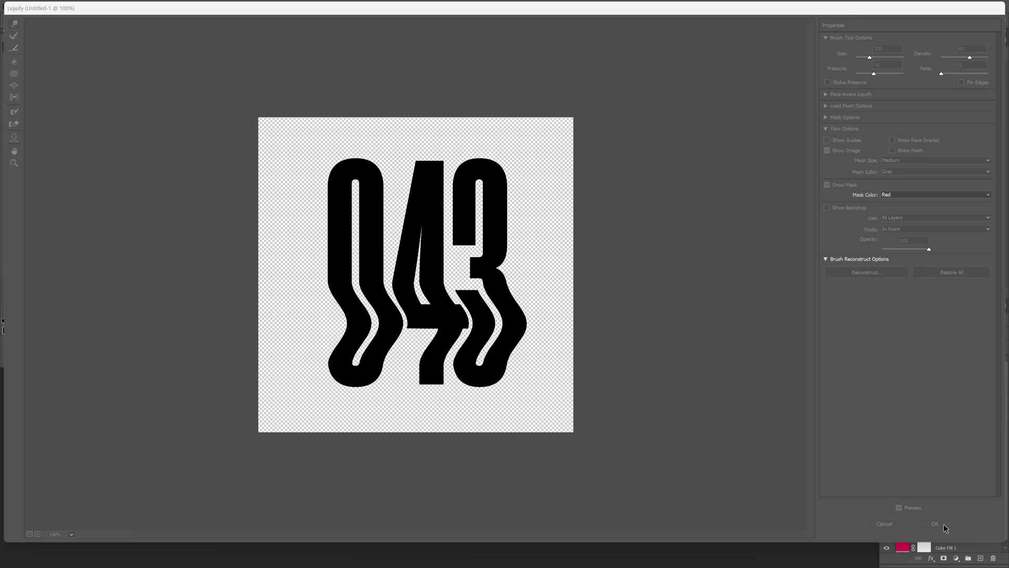
{"action": "left_click", "coordinate": [887, 453]}
Reapply the Liquify warp to the original 043 layer and hide it
{"action": "left_click", "coordinate": [926, 500]}
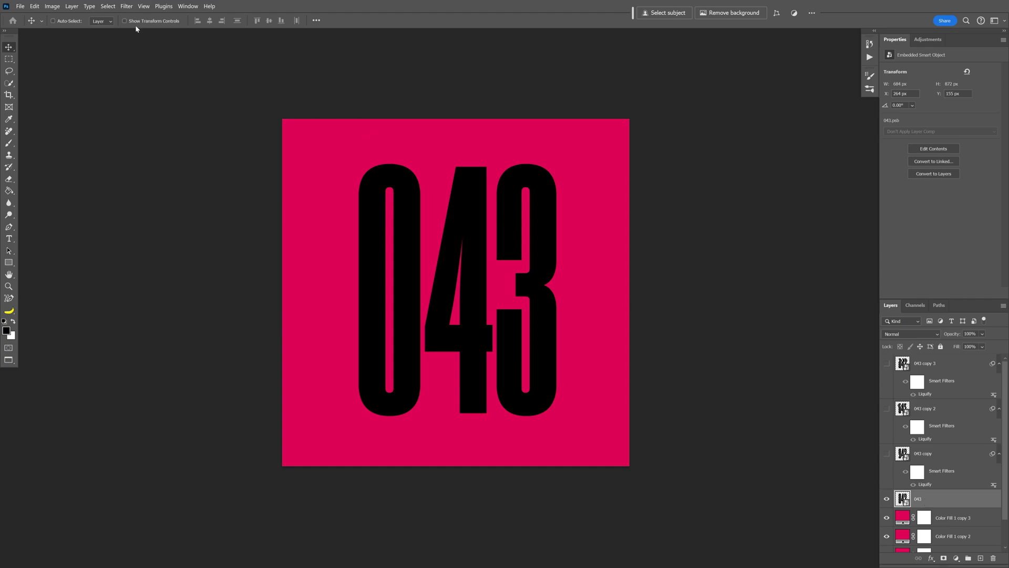
{"action": "left_click", "coordinate": [126, 7]}
{"action": "left_click", "coordinate": [138, 17]}
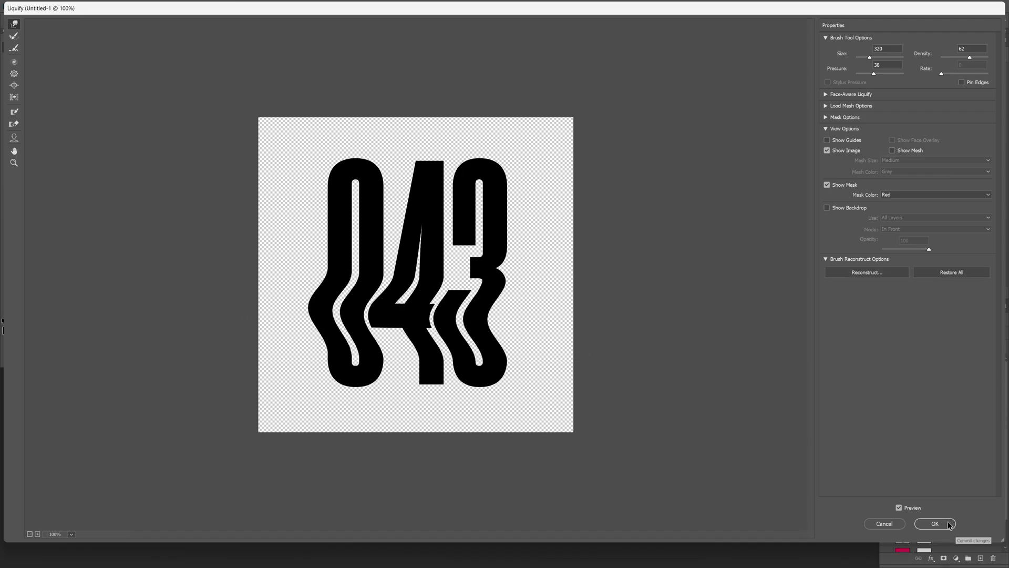
{"action": "left_click", "coordinate": [935, 524]}
{"action": "left_click", "coordinate": [888, 500]}
Collapse the smart filter lists of all four 043 layers
{"action": "left_click", "coordinate": [999, 499]}
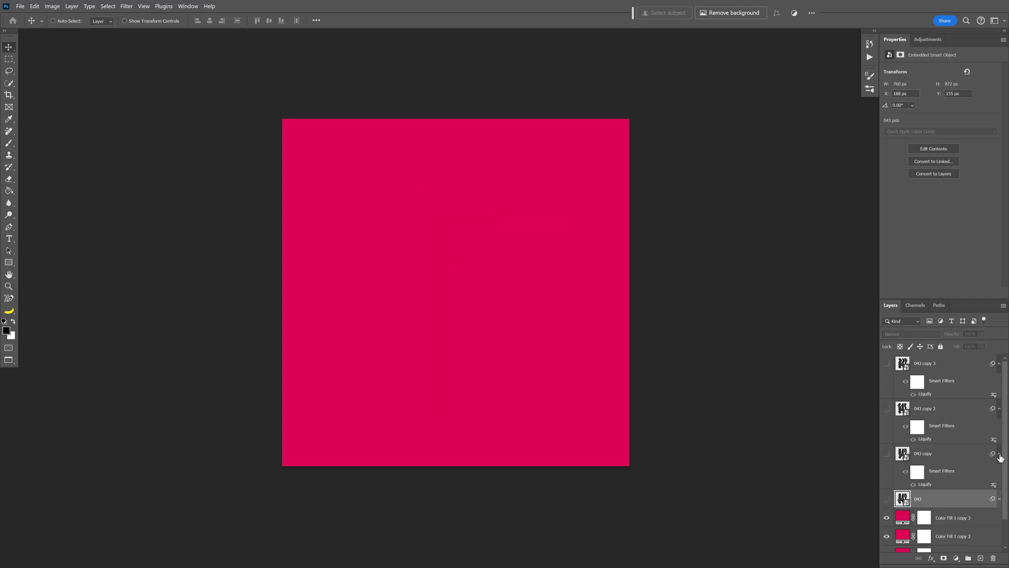
{"action": "left_click", "coordinate": [999, 454]}
{"action": "left_click", "coordinate": [999, 409]}
{"action": "left_click", "coordinate": [1000, 363]}
Cut the 043 copy 3 shapes out of Color Fill 1 copy 3's mask
{"action": "left_click_drag", "start_coordinate": [888, 457], "coordinate": [887, 499]}
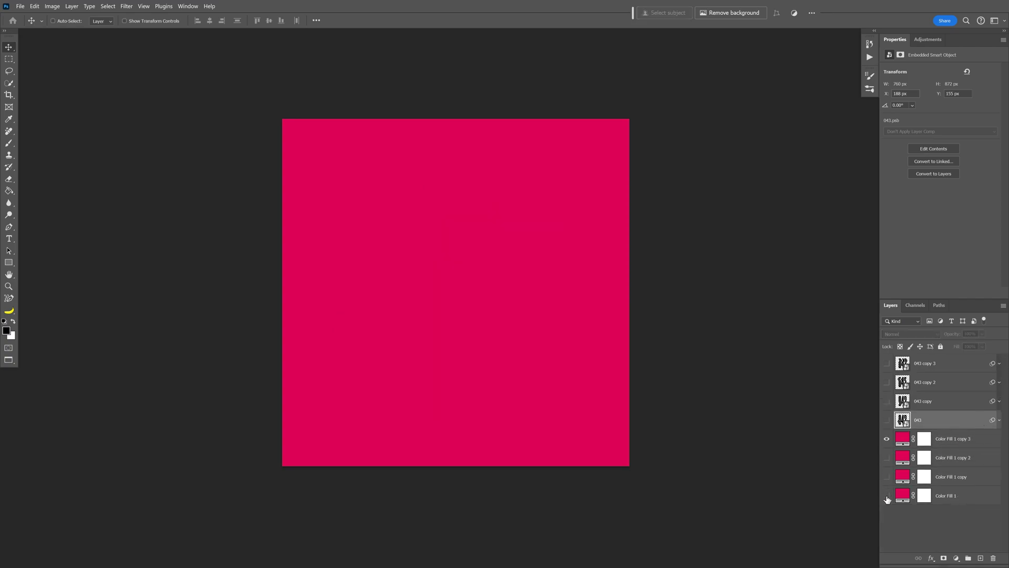
{"action": "left_click", "coordinate": [952, 444]}
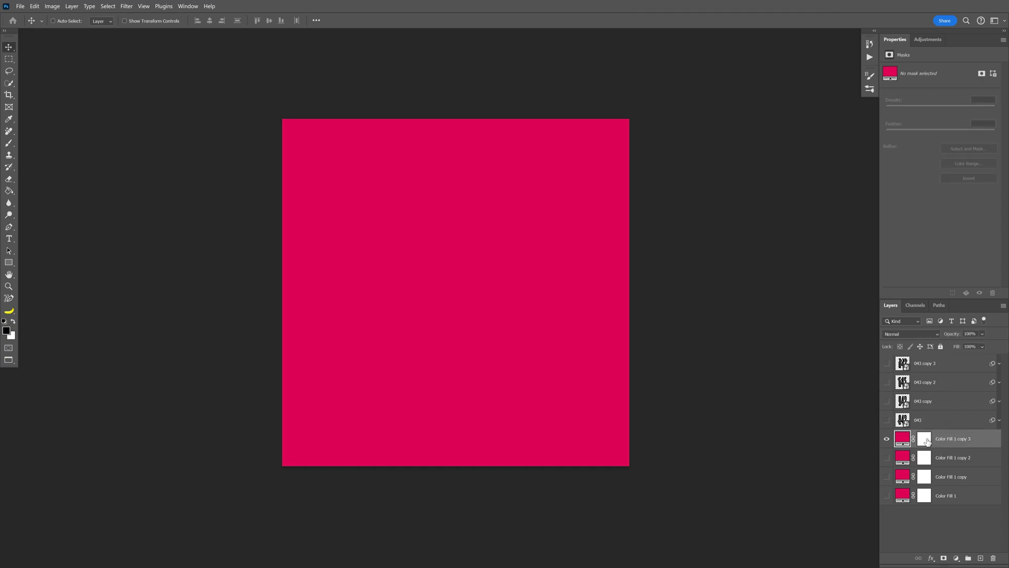
{"action": "left_click", "coordinate": [928, 442]}
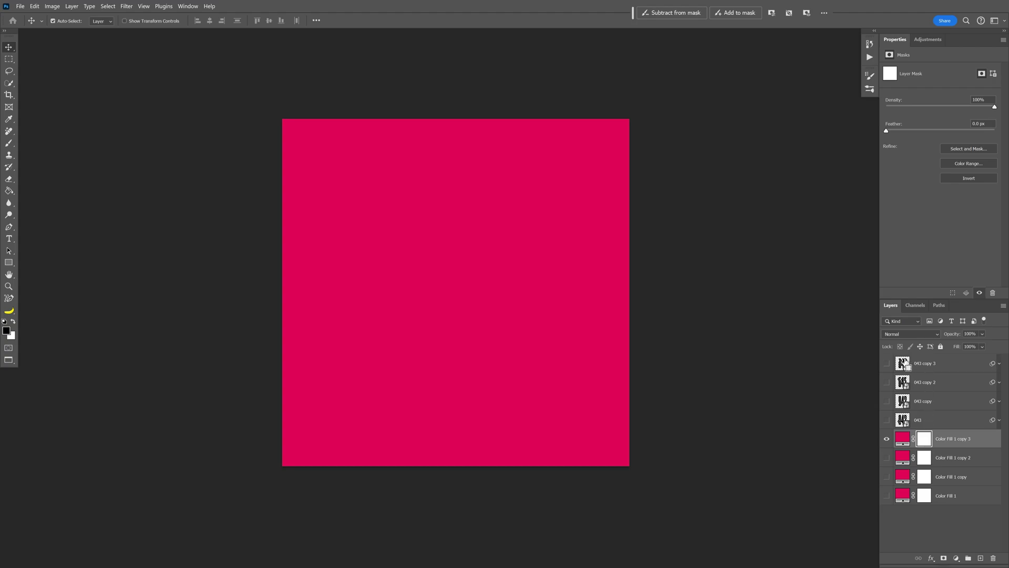
{"action": "left_click", "coordinate": [903, 364], "text": "ctrl"}
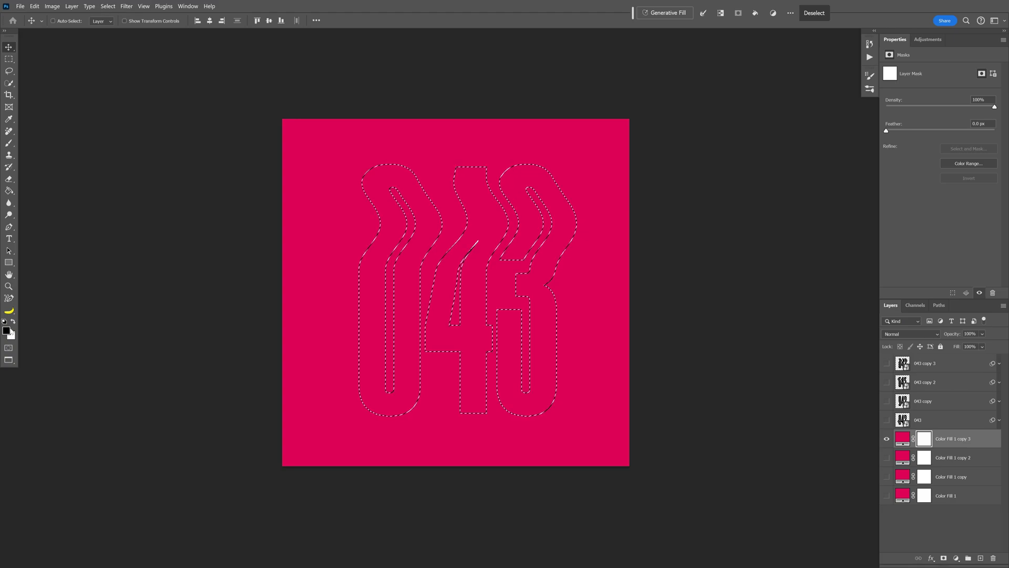
{"action": "key", "text": "alt+BackSpace"}
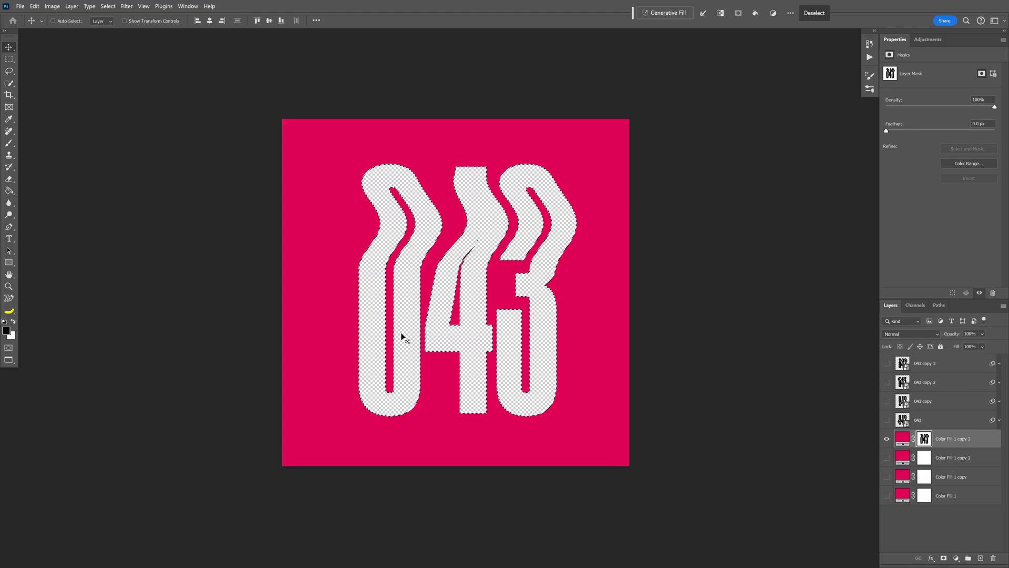
{"action": "key", "text": "ctrl"}
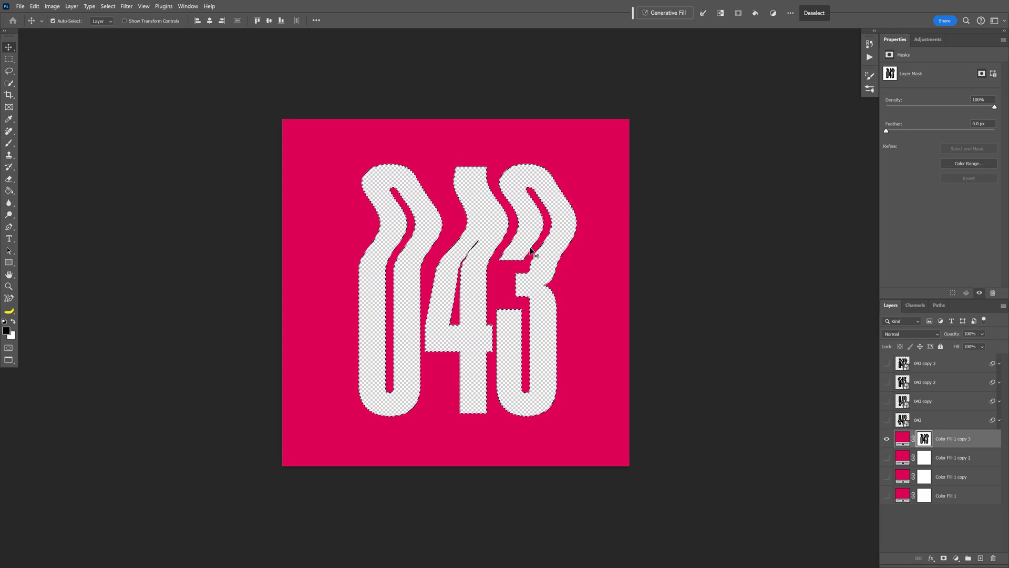
{"action": "key", "text": "ctrl+d"}
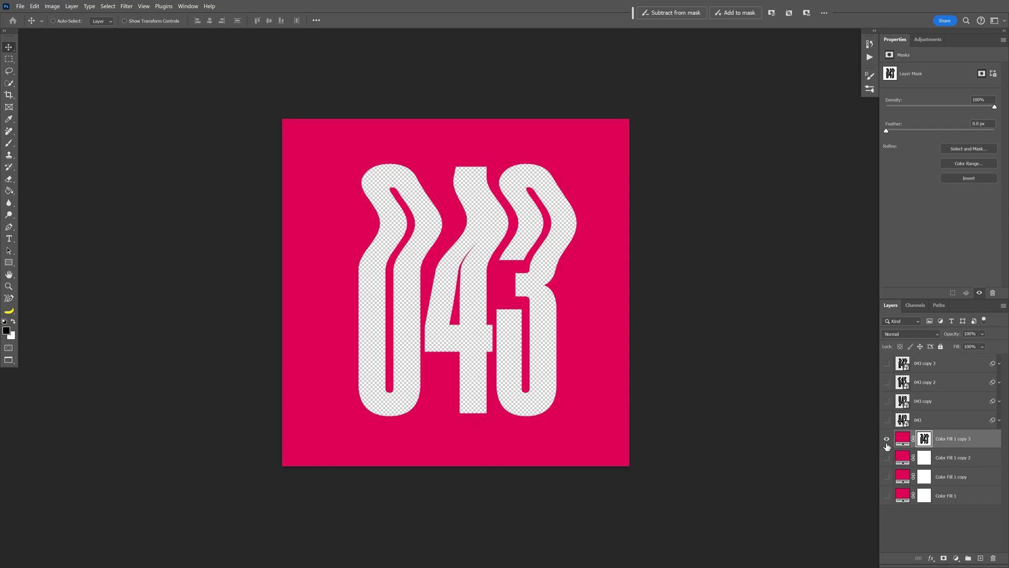
{"action": "left_click", "coordinate": [886, 444]}
Cut the 043 copy 2 shapes out of Color Fill 1 copy 2's mask
{"action": "left_click", "coordinate": [887, 458]}
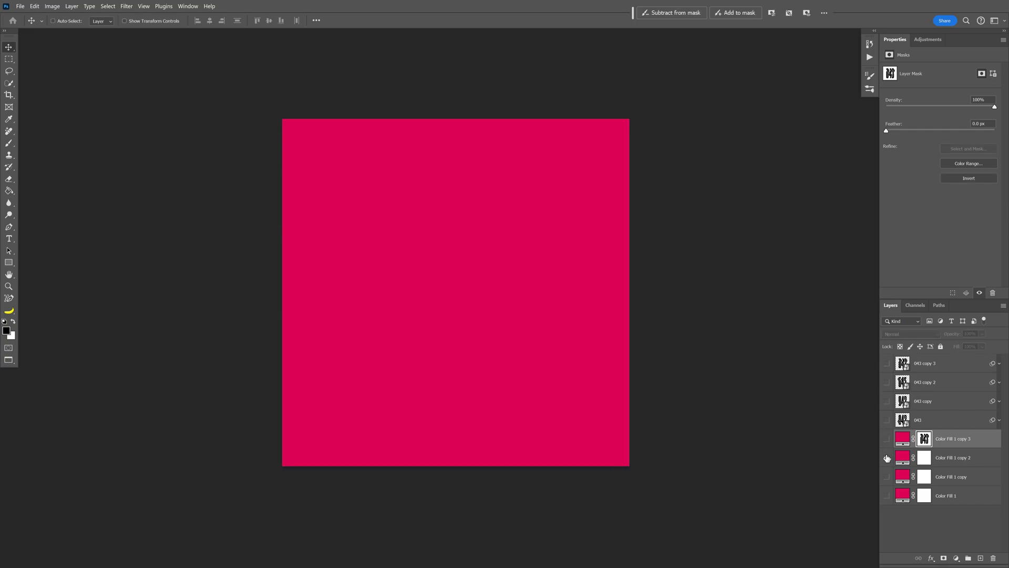
{"action": "left_click", "coordinate": [925, 458]}
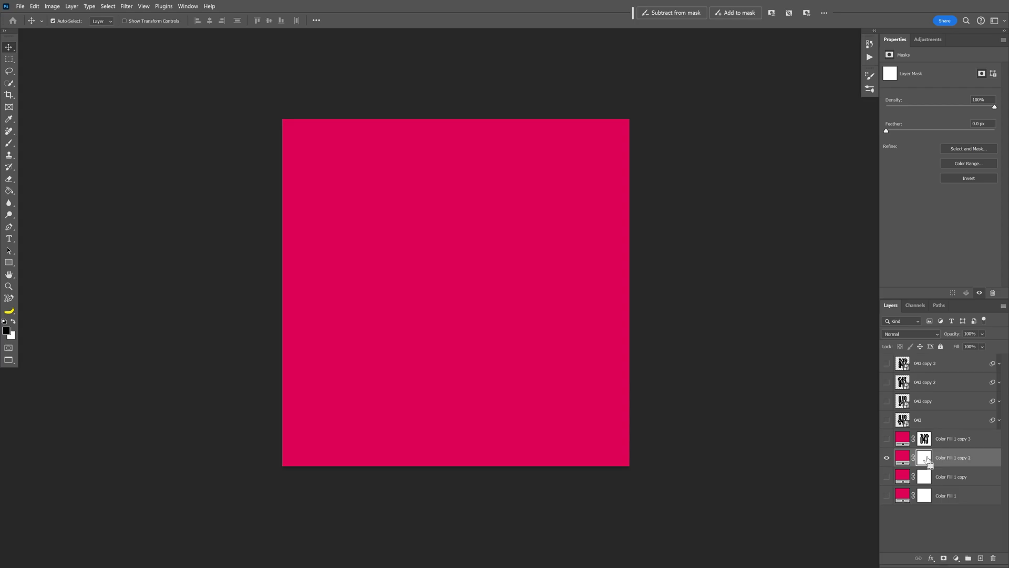
{"action": "left_click_drag", "start_coordinate": [917, 386], "coordinate": [904, 383]}
{"action": "left_click", "coordinate": [905, 387], "text": "ctrl"}
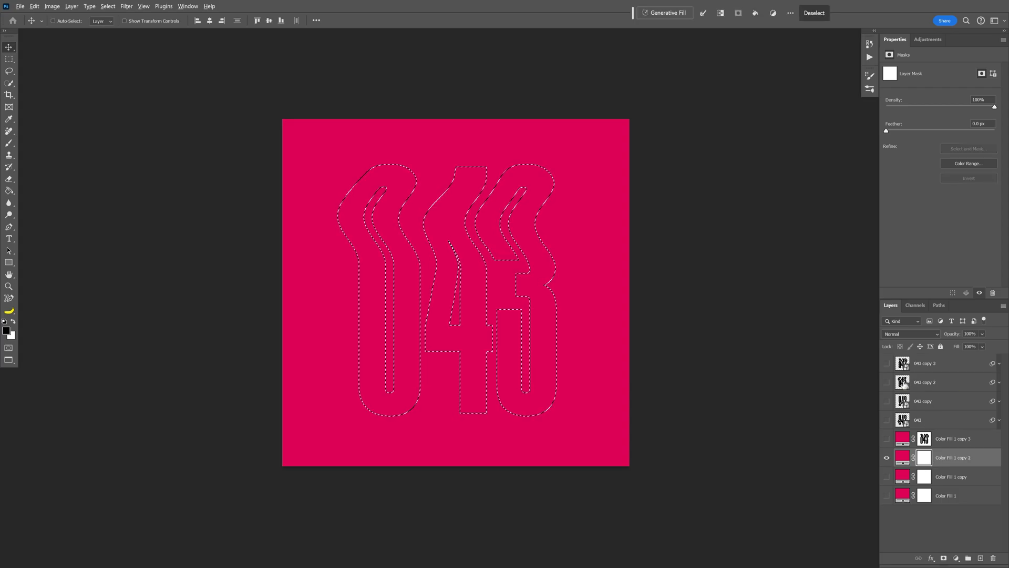
{"action": "key", "text": "alt+BackSpace"}
{"action": "key", "text": "ctrl+d"}
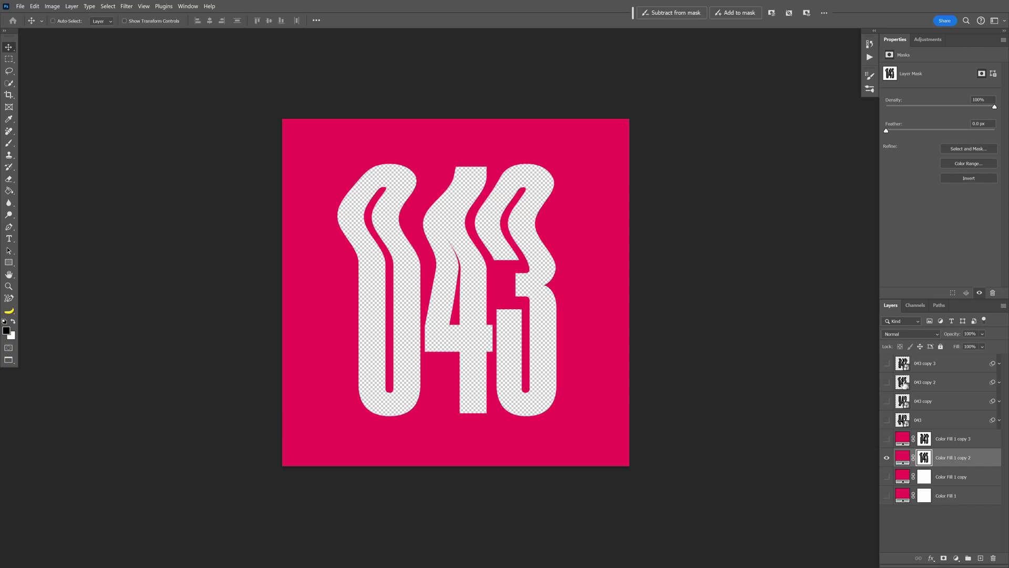
{"action": "left_click", "coordinate": [888, 459]}
Cut the 043 copy shapes out of Color Fill 1 copy's mask, then select all four 043 layers
{"action": "left_click", "coordinate": [887, 477]}
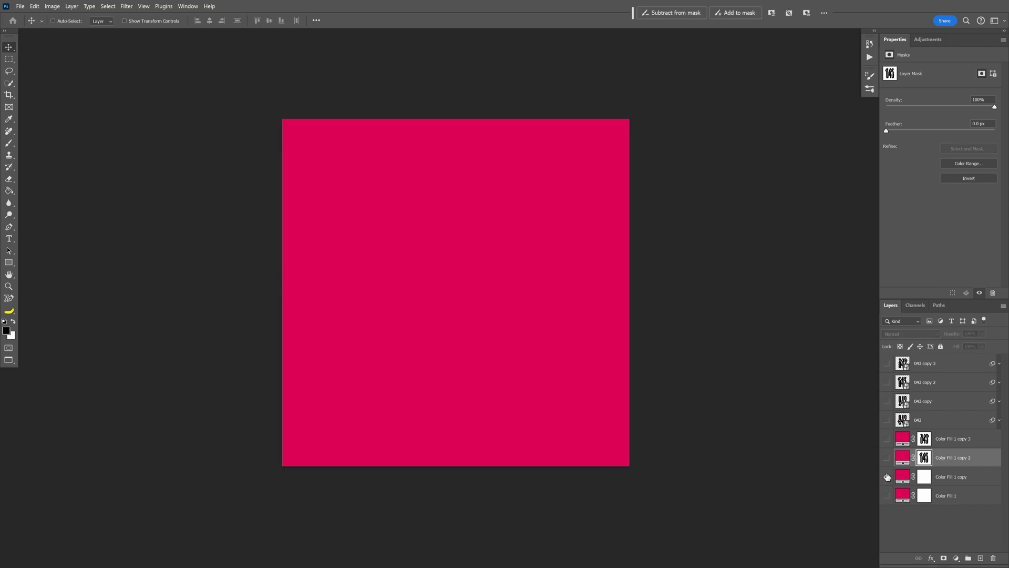
{"action": "left_click", "coordinate": [929, 479]}
{"action": "left_click_drag", "start_coordinate": [928, 479], "coordinate": [904, 403]}
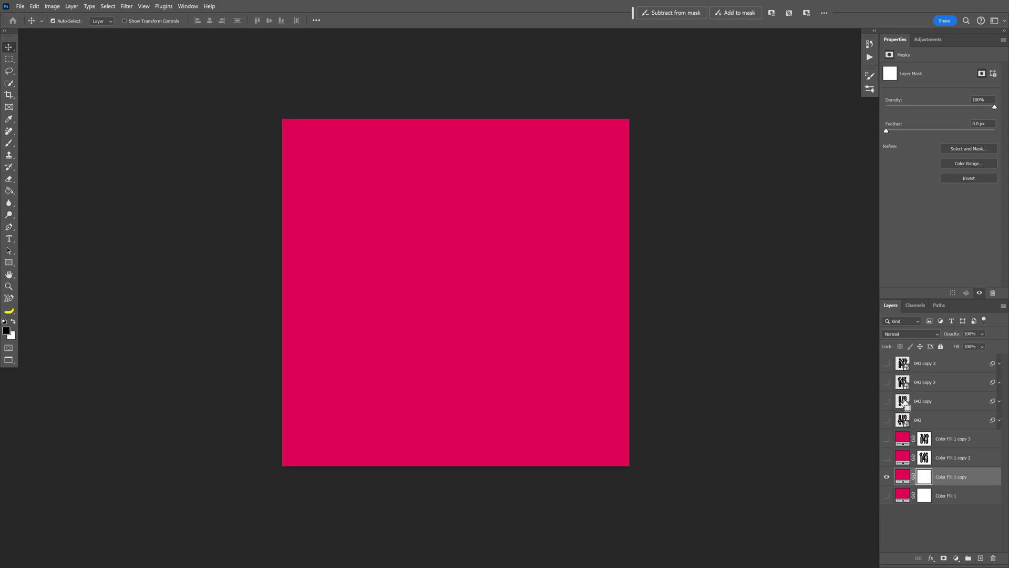
{"action": "left_click", "coordinate": [903, 402], "text": "ctrl"}
{"action": "key", "text": "alt+BackSpace"}
{"action": "key", "text": "ctrl+d"}
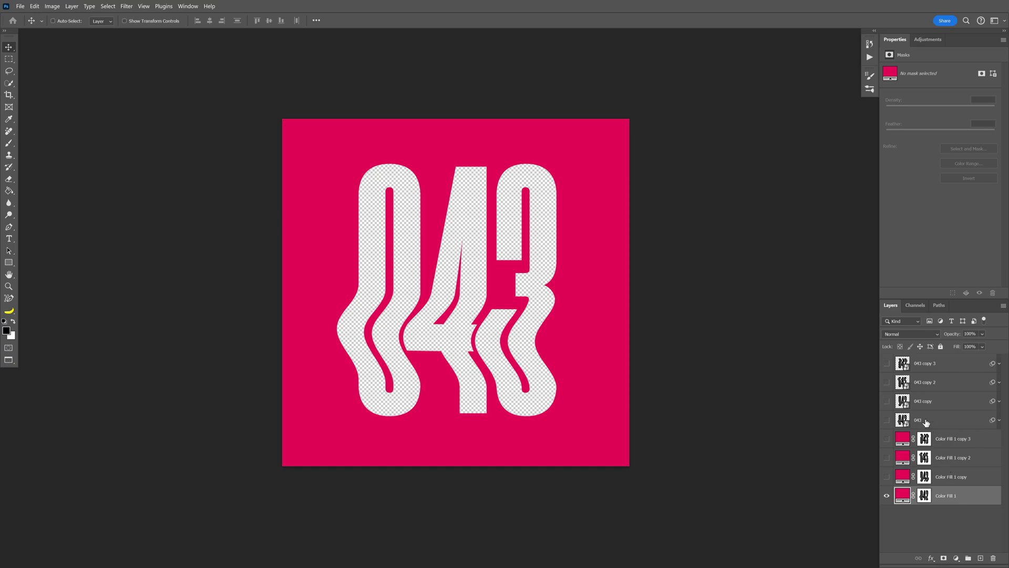
{"action": "left_click", "coordinate": [926, 421]}
{"action": "left_click", "coordinate": [934, 363], "text": "shift"}
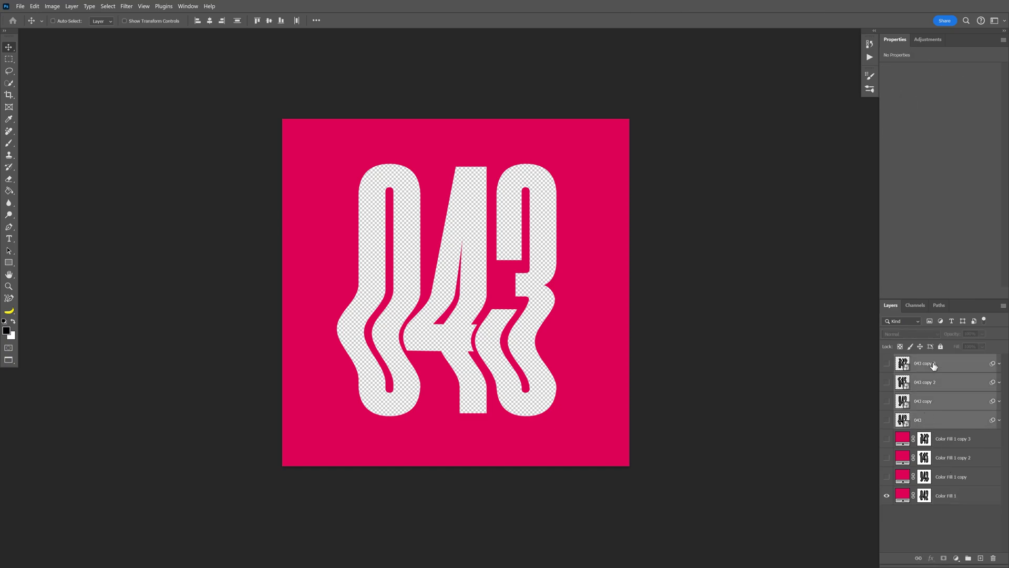
Delete the four 043 layers and place a new empty layer below the pink fills
{"action": "key", "text": "Delete"}
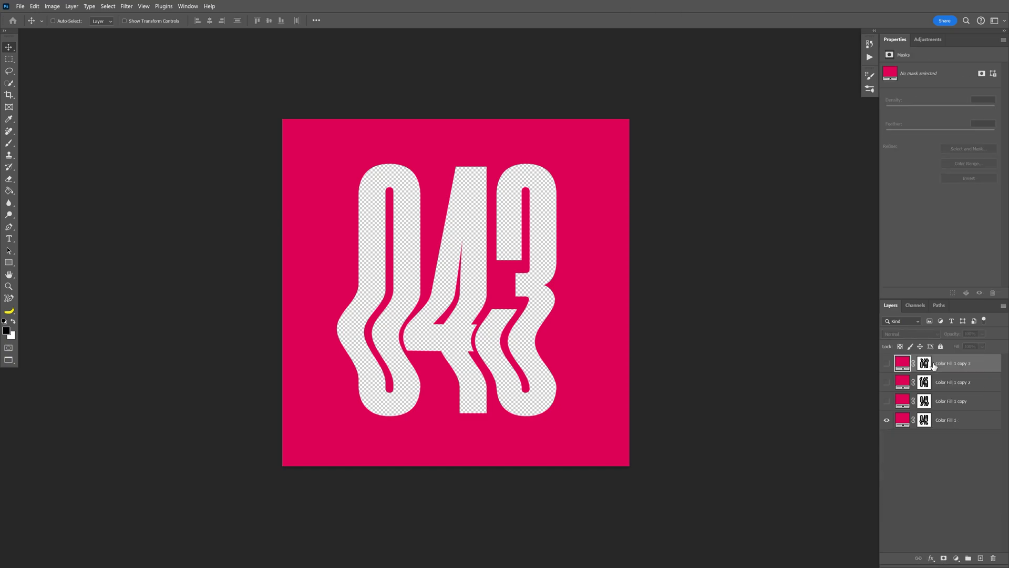
{"action": "left_click", "coordinate": [981, 559]}
{"action": "left_click_drag", "start_coordinate": [927, 396], "coordinate": [926, 444]}
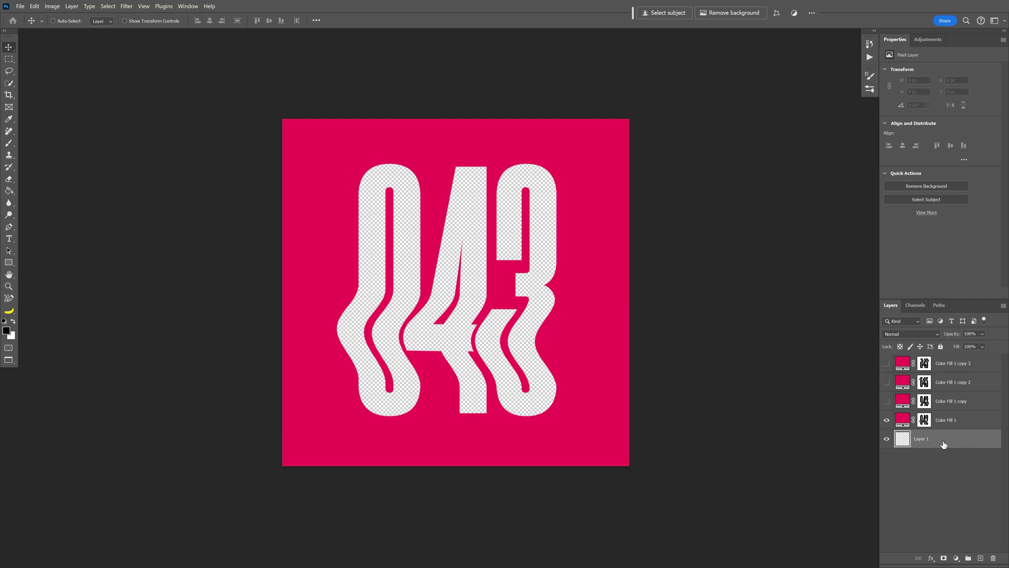
Place the fluid video on the canvas, enlarged to about 57 percent
{"action": "left_click_drag", "start_coordinate": [678, 172], "coordinate": [414, 225]}
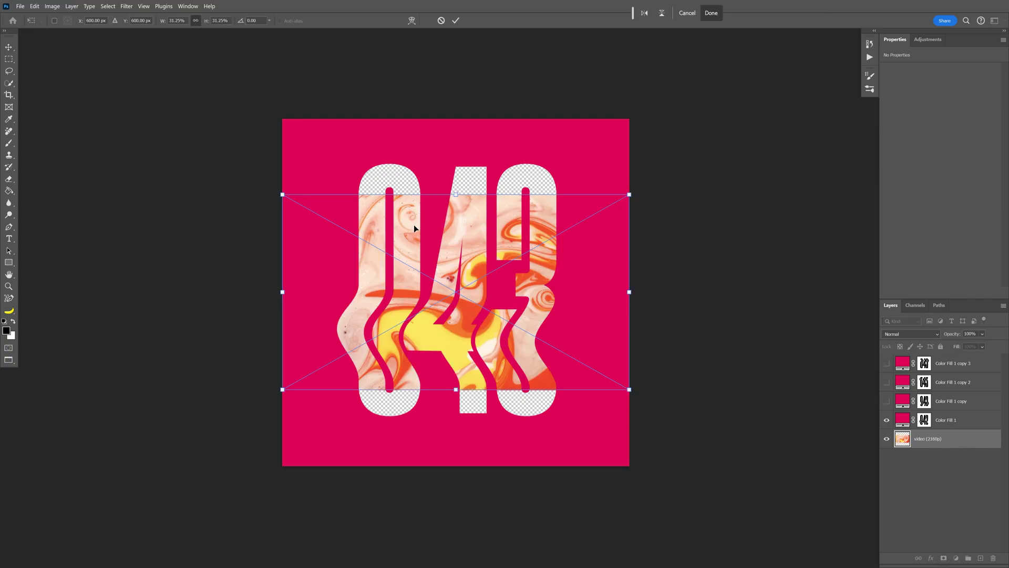
{"action": "left_click_drag", "start_coordinate": [630, 390], "coordinate": [780, 463]}
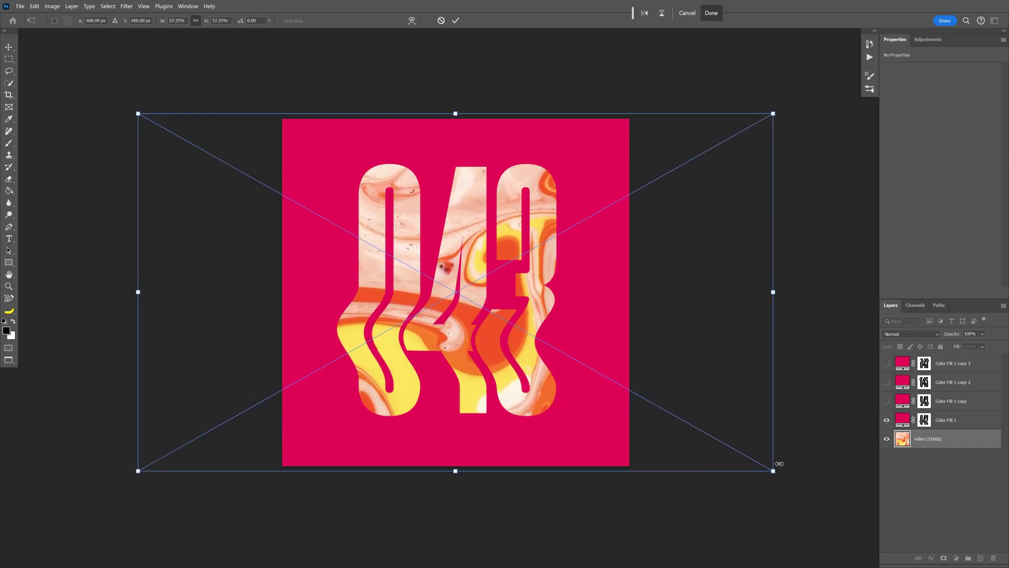
{"action": "key", "text": "Return"}
{"action": "key", "text": "ctrl+plus"}
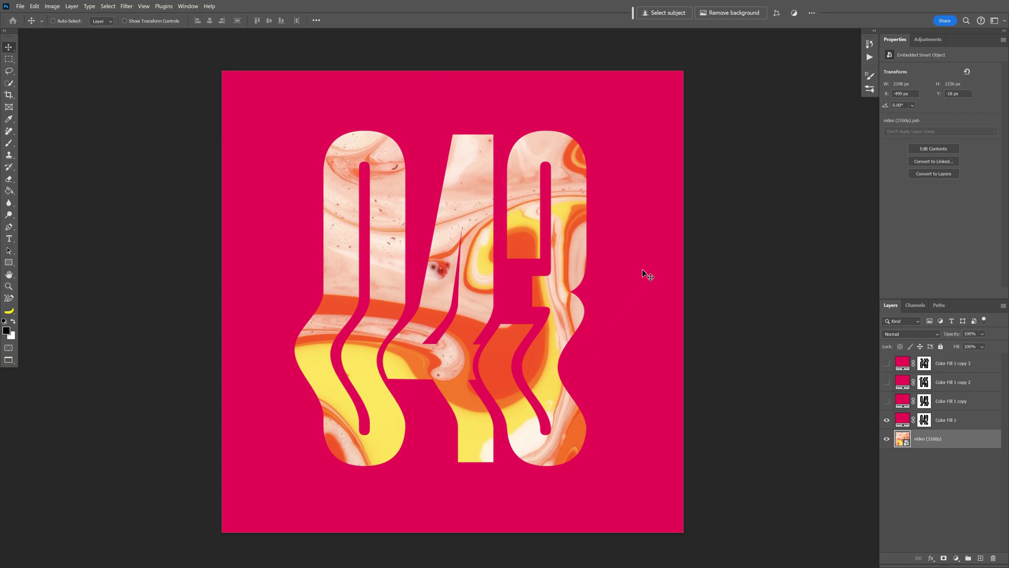
Add an Invert adjustment that turns the fluid video blue
{"action": "left_click", "coordinate": [931, 44]}
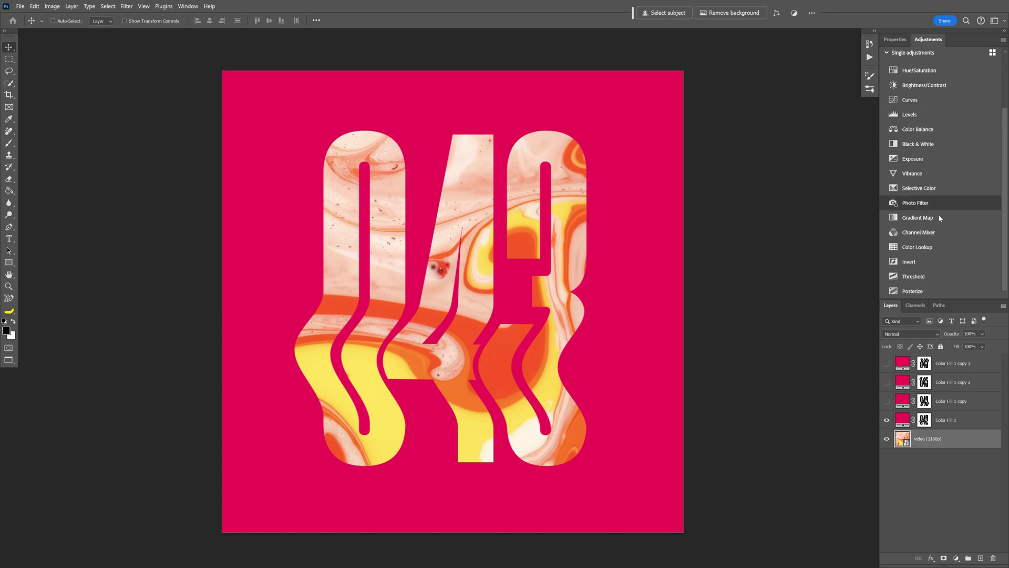
{"action": "left_click", "coordinate": [908, 262]}
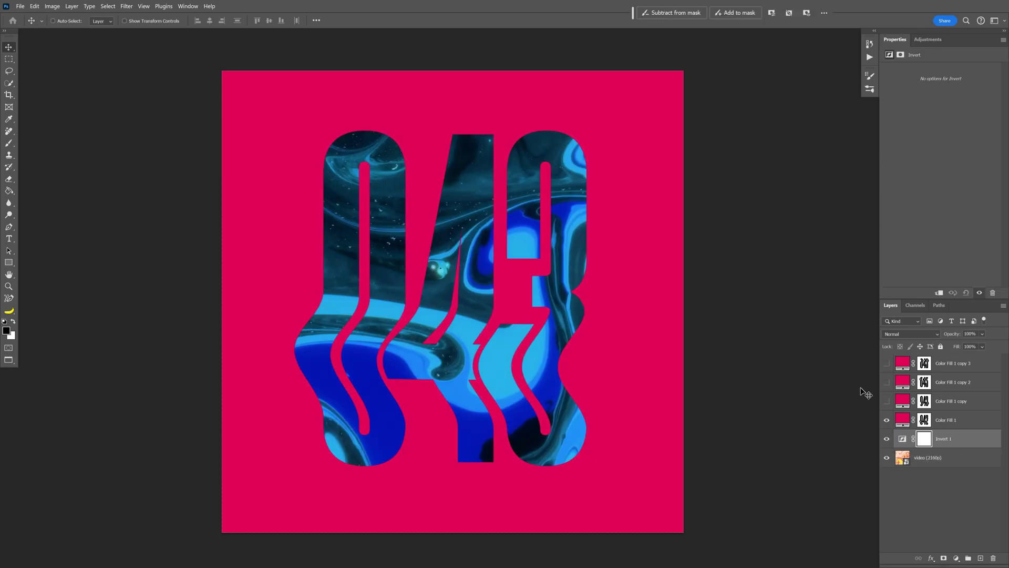
{"action": "left_click", "coordinate": [927, 459]}
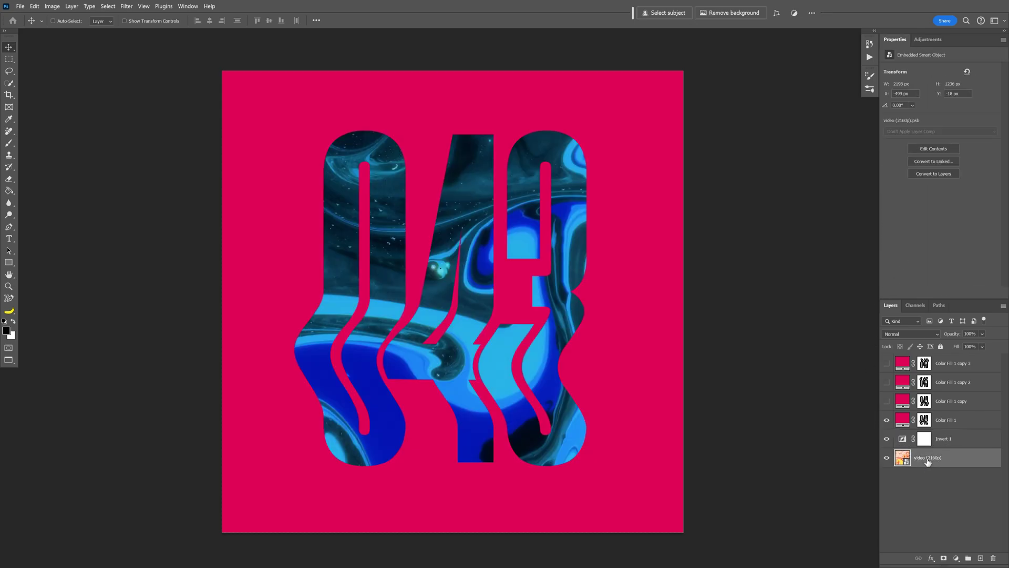
Show the Color Fill 1 copy, copy 2 and copy 3 layers so all four fills appear
{"action": "left_click", "coordinate": [886, 401]}
{"action": "left_click", "coordinate": [887, 382]}
{"action": "left_click", "coordinate": [887, 363]}
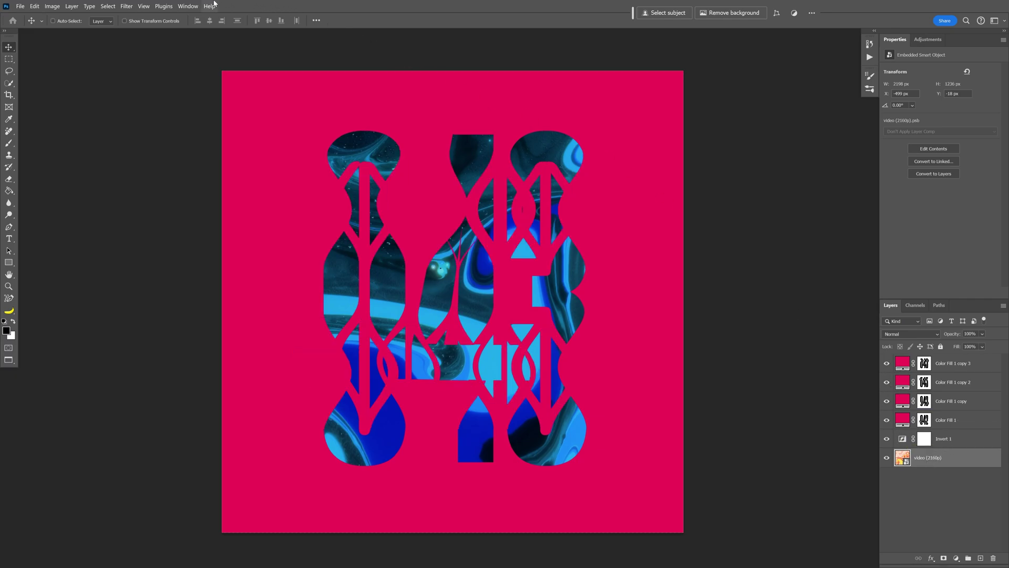
{"action": "left_click", "coordinate": [188, 6]}
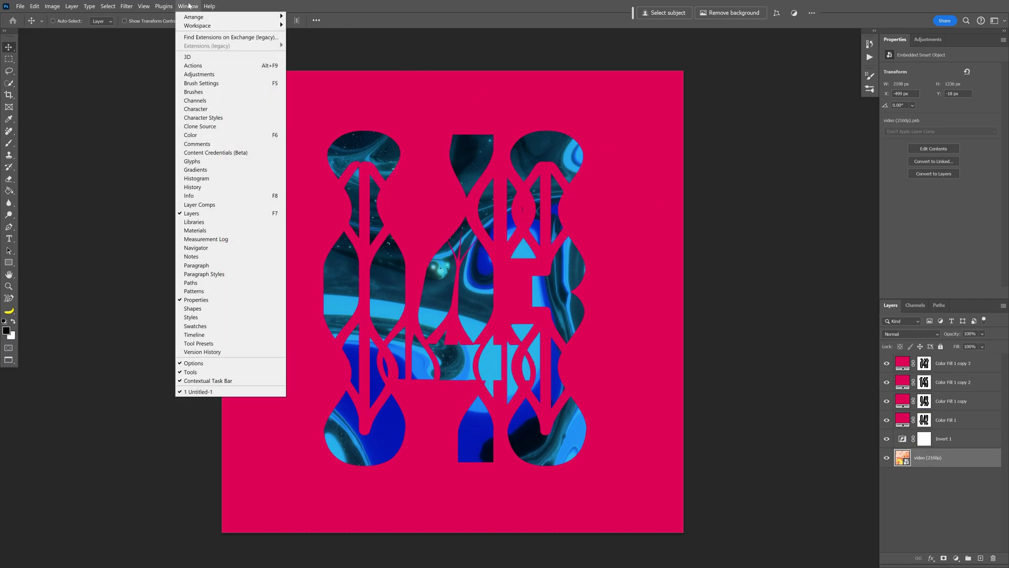
Open the Timeline and convert the frame animation into a video timeline
{"action": "left_click", "coordinate": [195, 335]}
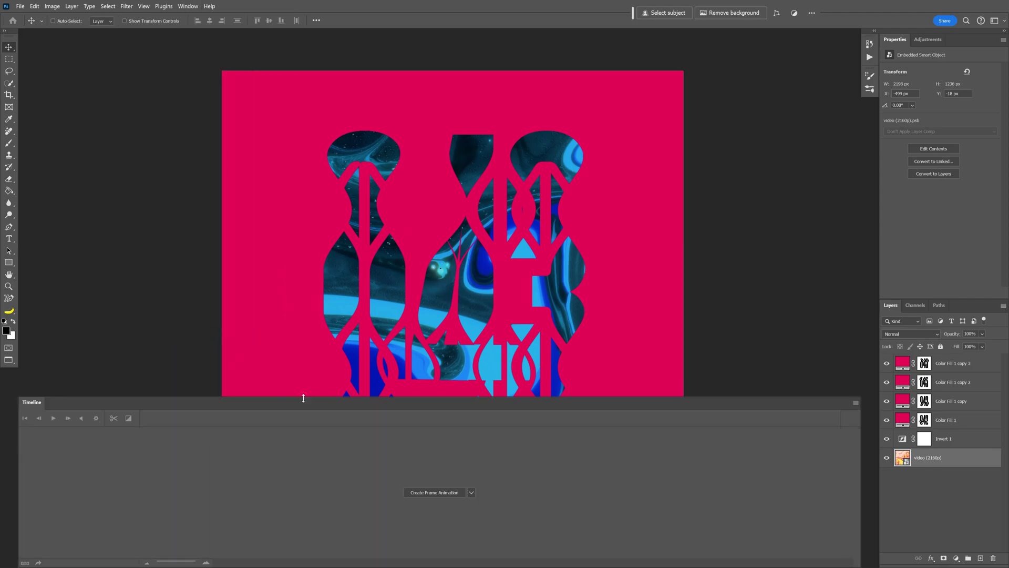
{"action": "left_click", "coordinate": [446, 492]}
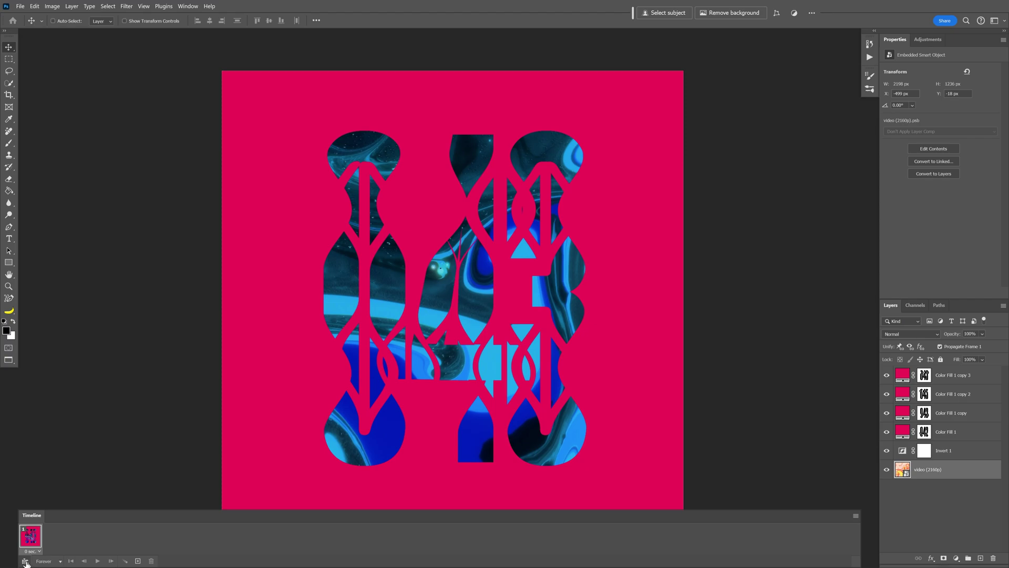
{"action": "left_click", "coordinate": [25, 561]}
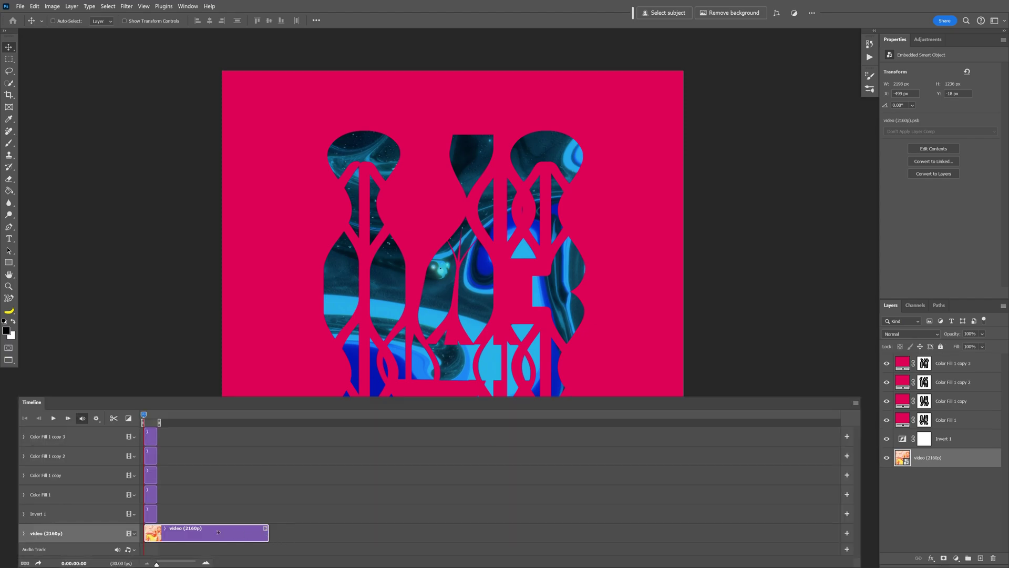
Shorten the video (2160p) clip to end with the other layers and zoom the timeline in
{"action": "left_click_drag", "start_coordinate": [267, 533], "coordinate": [156, 532]}
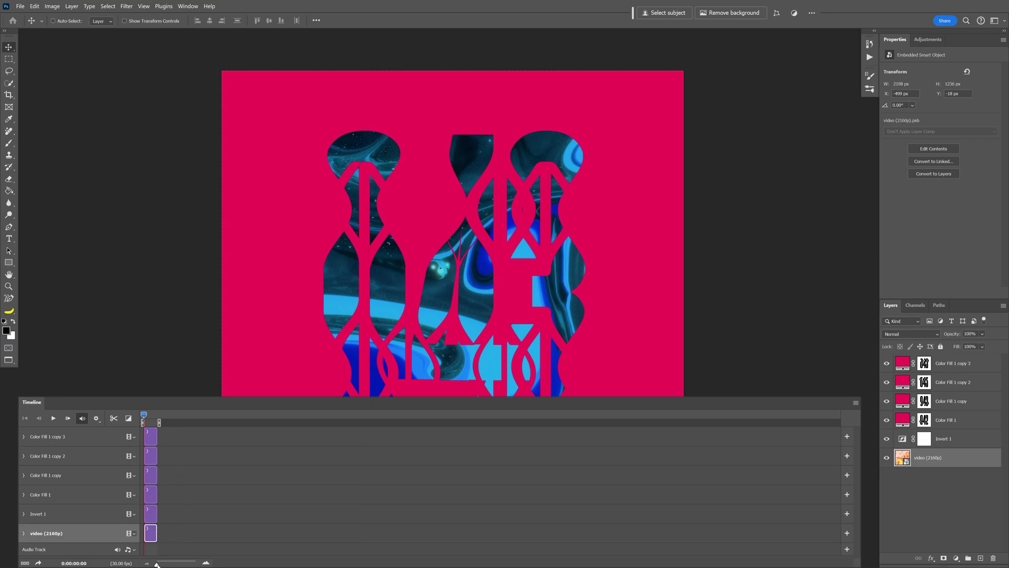
{"action": "left_click_drag", "start_coordinate": [156, 564], "coordinate": [175, 564]}
{"action": "left_click", "coordinate": [195, 438]}
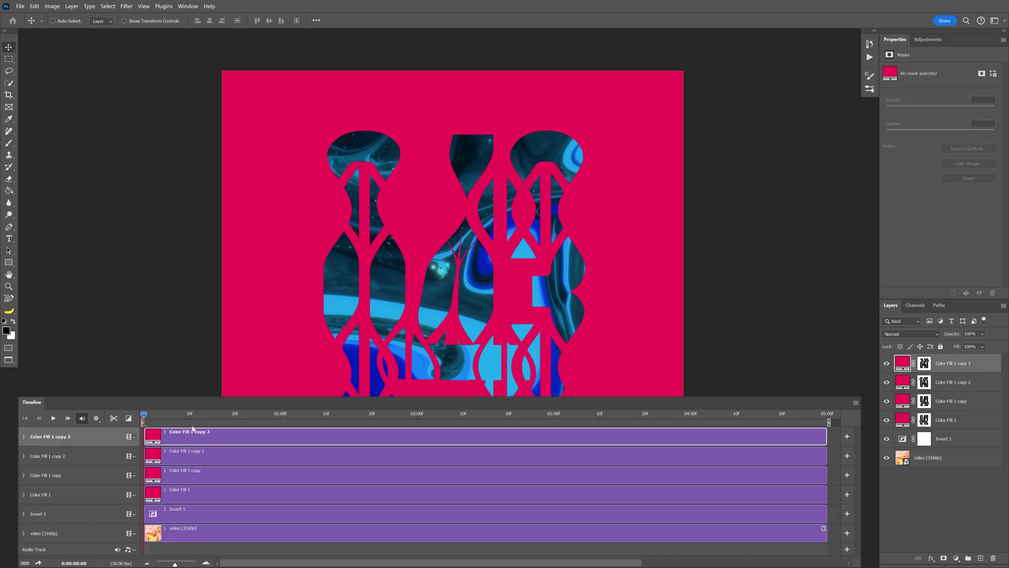
Trim the four Color Fill clips to about 10 frames each and stagger them in sequence
{"action": "left_click_drag", "start_coordinate": [826, 438], "coordinate": [188, 461]}
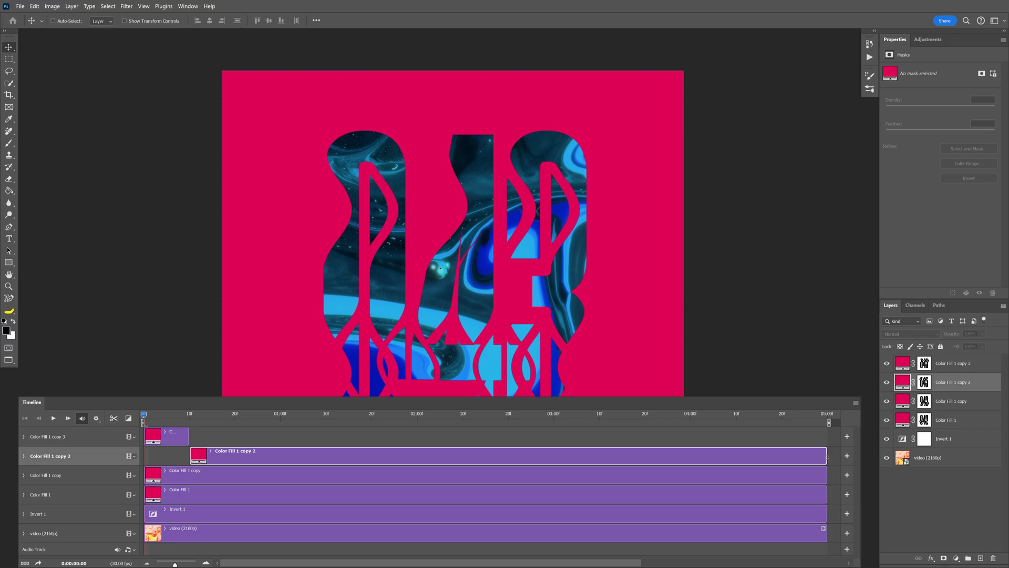
{"action": "left_click_drag", "start_coordinate": [827, 456], "coordinate": [234, 457]}
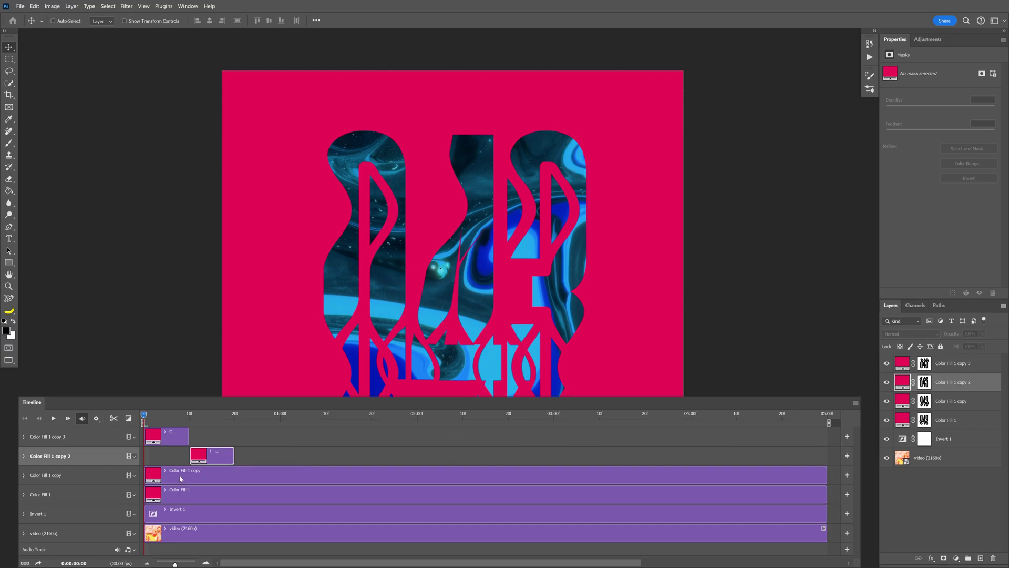
{"action": "left_click_drag", "start_coordinate": [145, 476], "coordinate": [236, 475]}
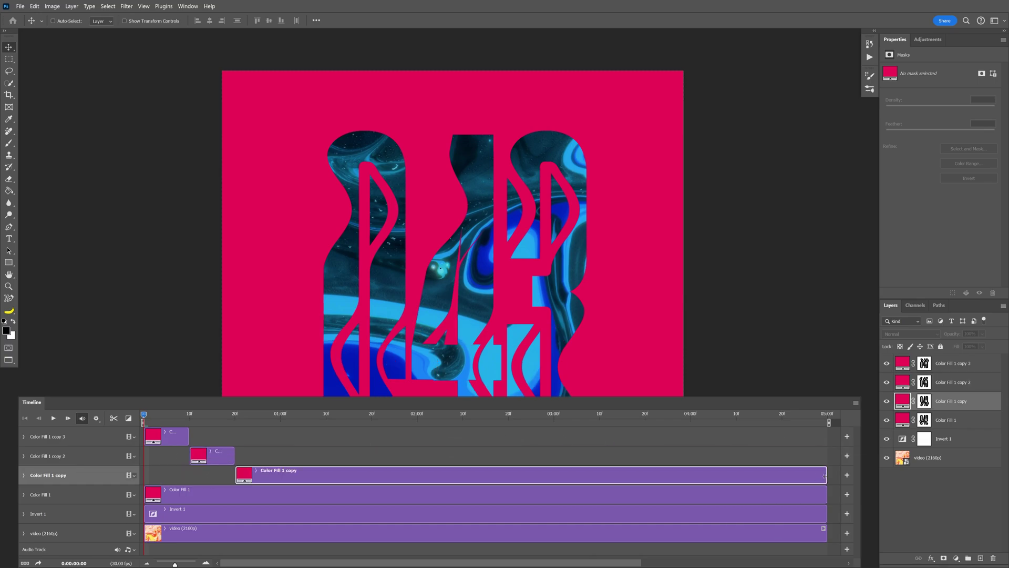
{"action": "left_click_drag", "start_coordinate": [824, 476], "coordinate": [280, 475]}
{"action": "left_click_drag", "start_coordinate": [145, 497], "coordinate": [282, 502]}
{"action": "left_click_drag", "start_coordinate": [827, 495], "coordinate": [325, 495]}
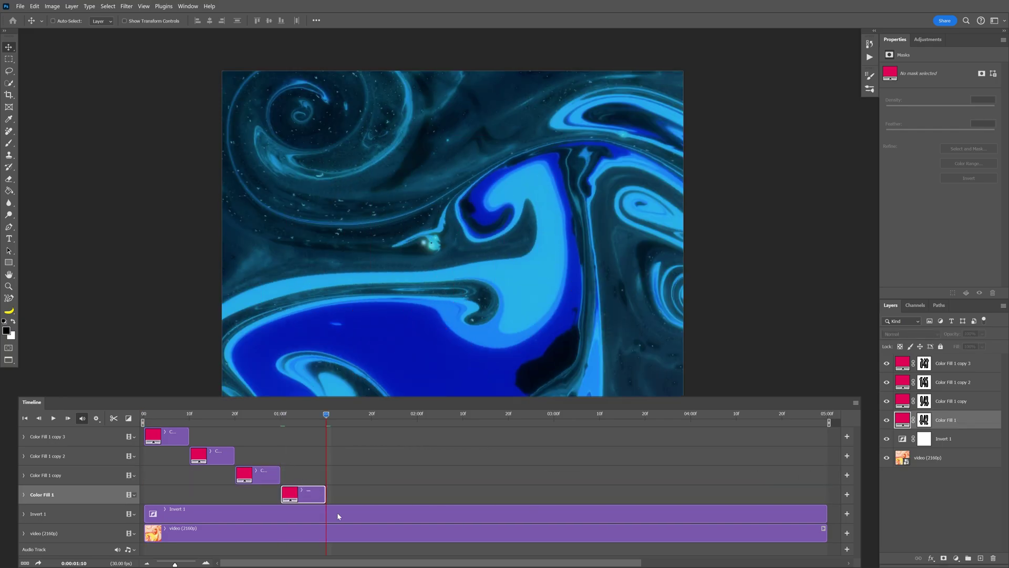
Trim the Invert 1 and video clips to end at the playhead
{"action": "left_click", "coordinate": [338, 516]}
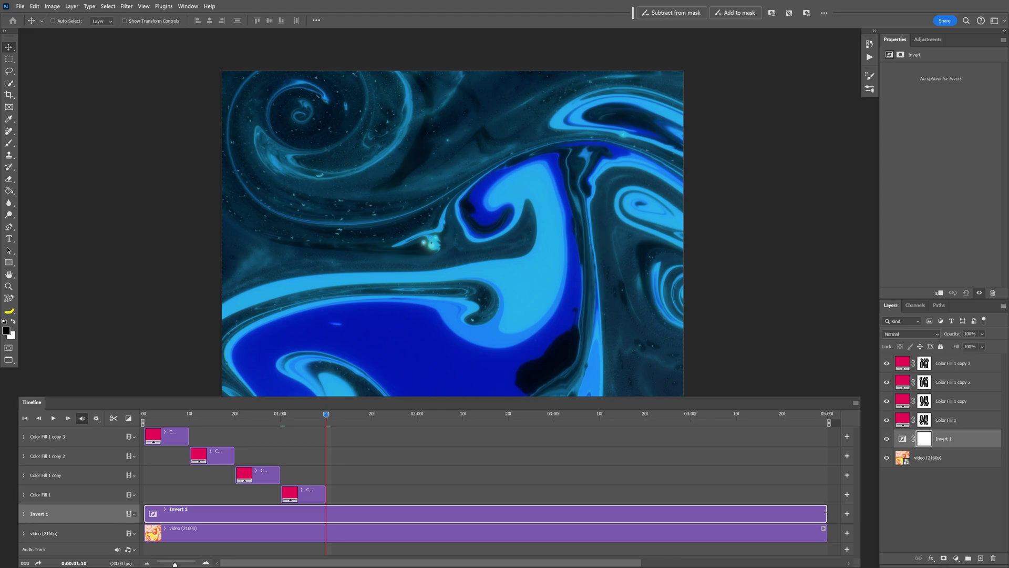
{"action": "key", "text": "alt+]"}
{"action": "left_click", "coordinate": [825, 533]}
{"action": "left_click_drag", "start_coordinate": [825, 533], "coordinate": [327, 533]}
Rewind to the first frame and preview the staggered animation
{"action": "left_click_drag", "start_coordinate": [326, 414], "coordinate": [143, 414]}
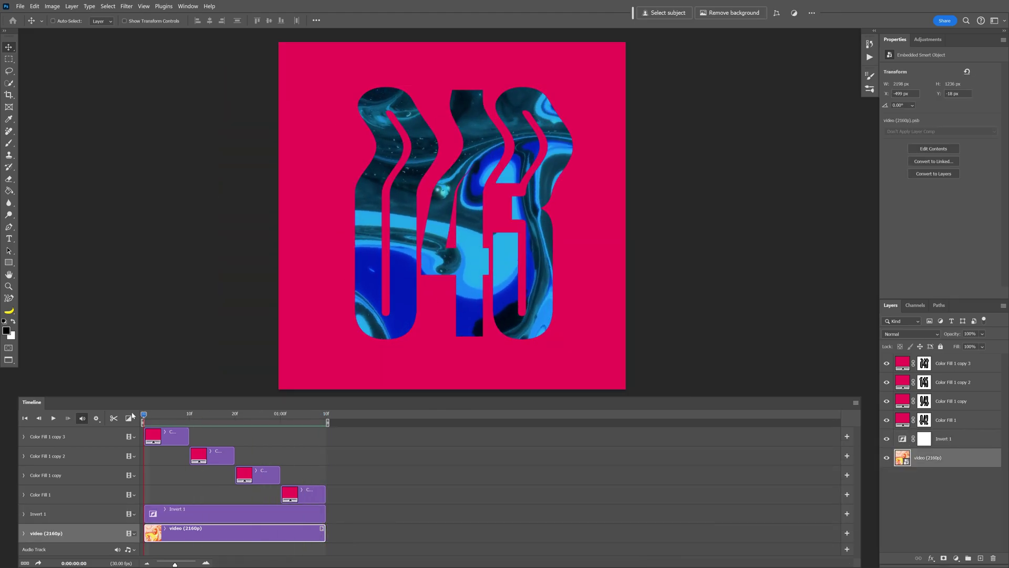
{"action": "left_click", "coordinate": [50, 419]}
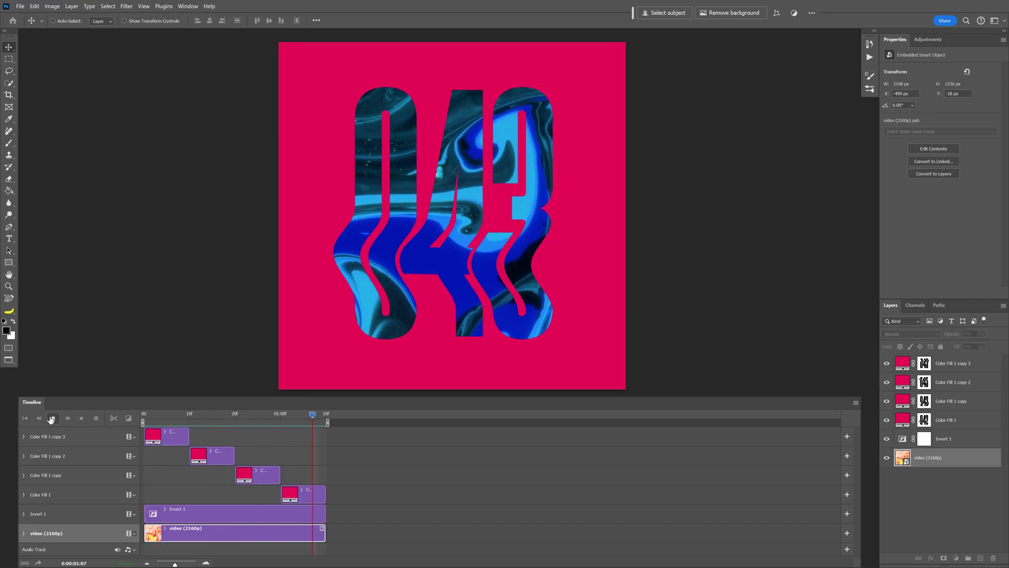
{"action": "left_click", "coordinate": [51, 419]}
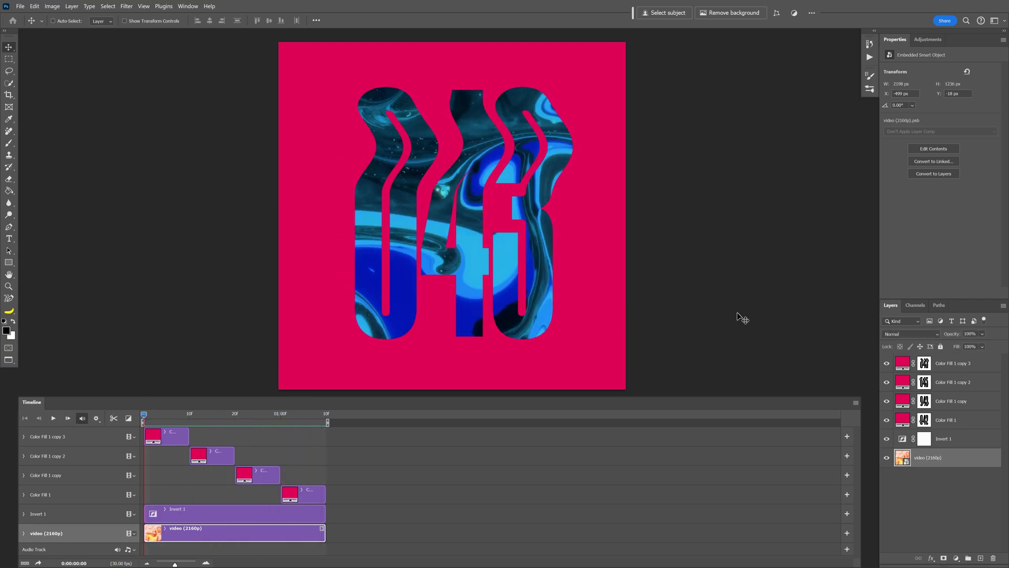
{"action": "left_click", "coordinate": [958, 362]}
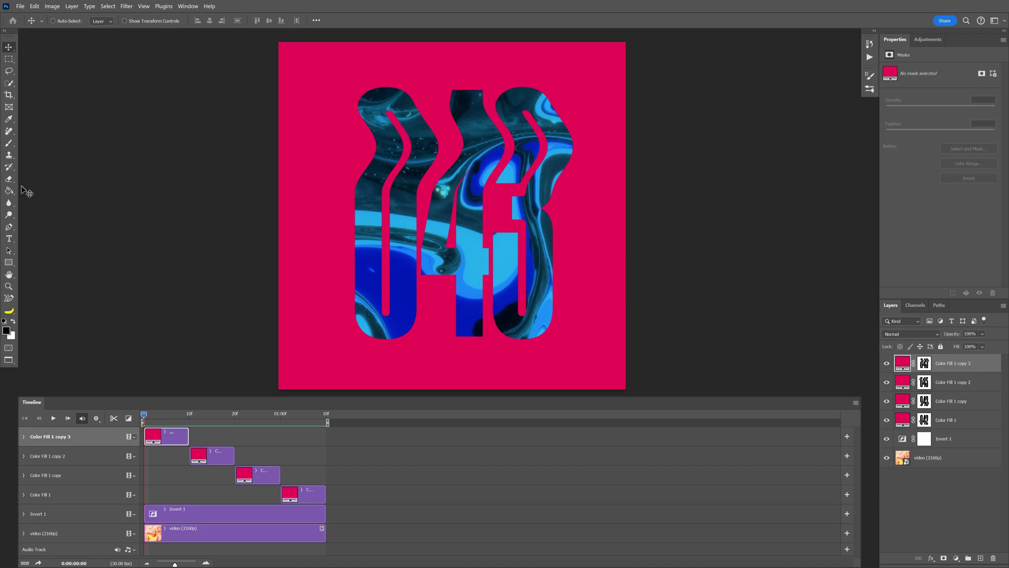
Add white (ffffff) PANTER text and enlarge it across the square
{"action": "left_click", "coordinate": [9, 239]}
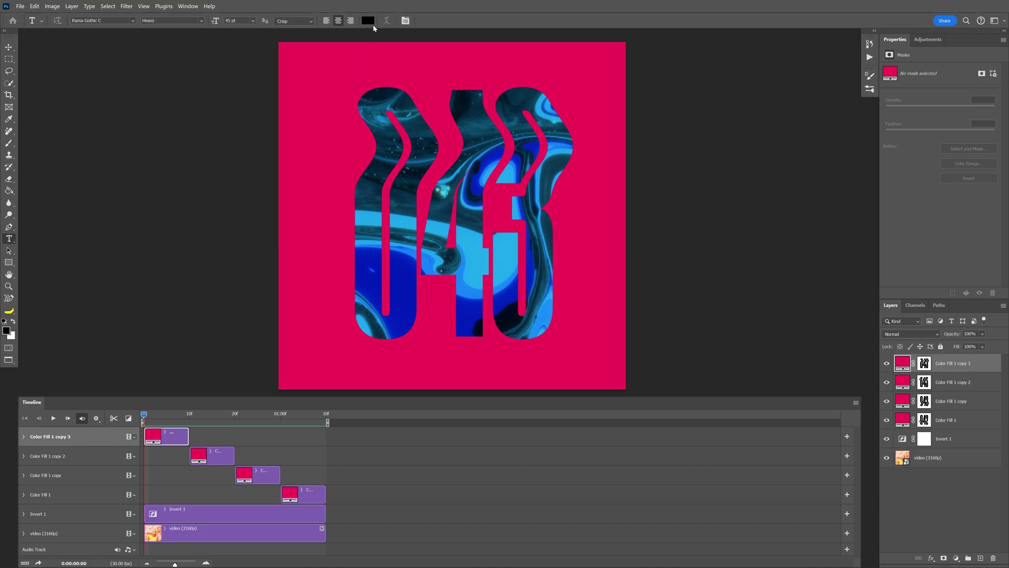
{"action": "left_click", "coordinate": [373, 21]}
{"action": "type", "text": "ffffff"}
{"action": "left_click", "coordinate": [915, 235]}
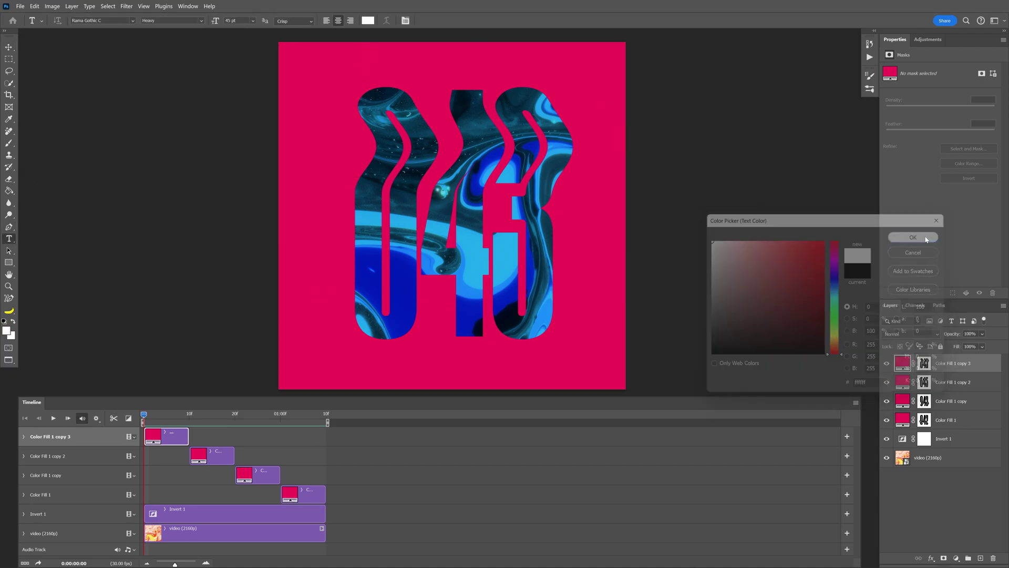
{"action": "type", "text": "PANTER"}
{"action": "key", "text": "ctrl+t"}
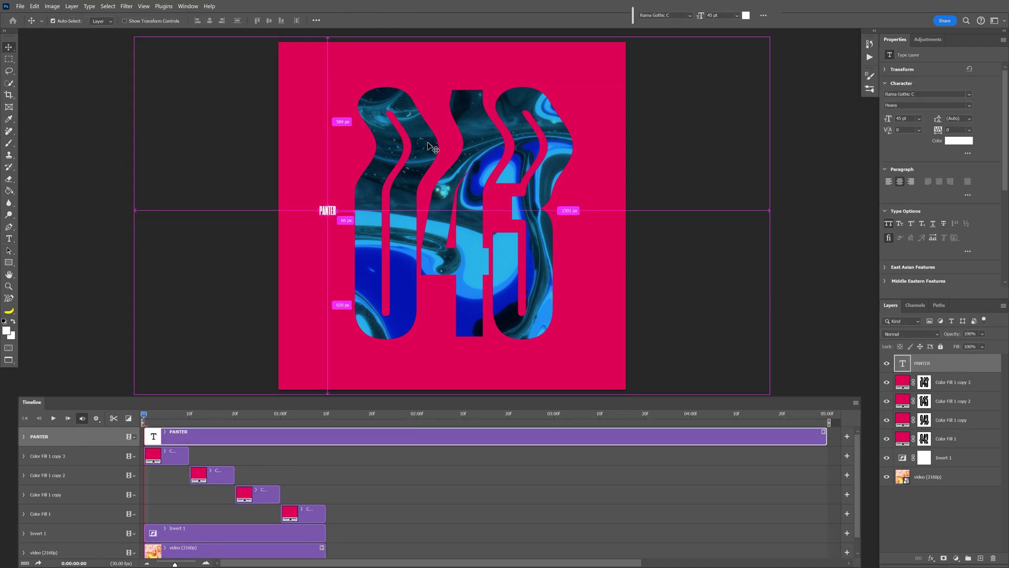
{"action": "left_click_drag", "start_coordinate": [335, 217], "coordinate": [589, 293]}
{"action": "key", "text": "Return"}
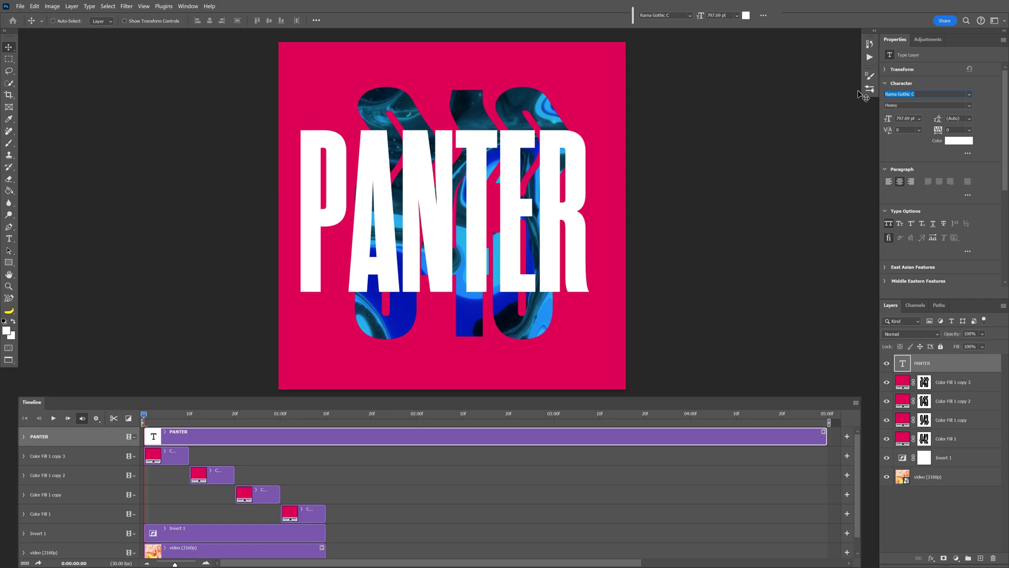
Set the PANTER font to Archivo Expanded Black Italic
{"action": "type", "text": "archivo"}
{"action": "scroll", "coordinate": [862, 395], "scroll_direction": "down", "scroll_amount": 3}
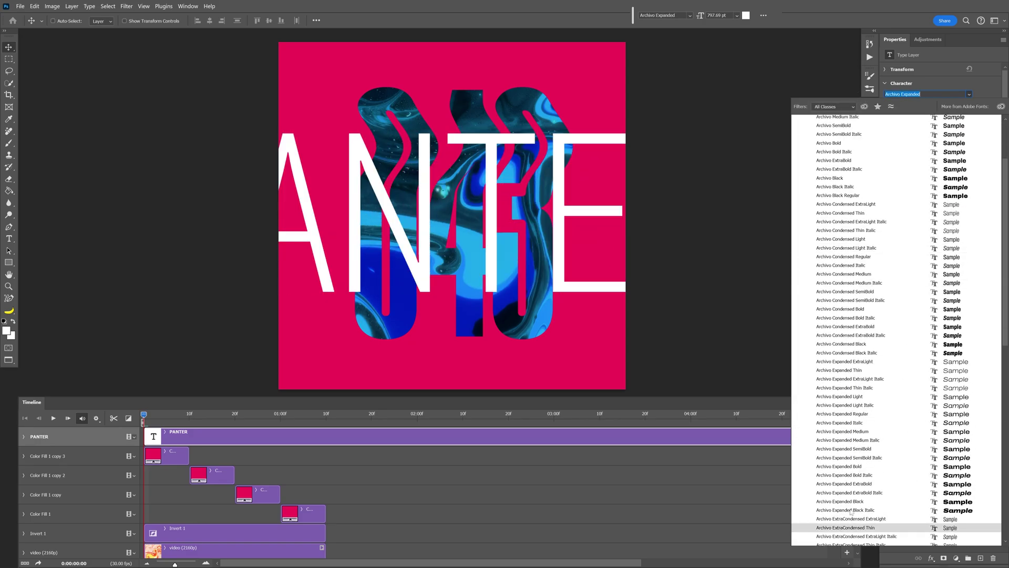
{"action": "left_click", "coordinate": [946, 510]}
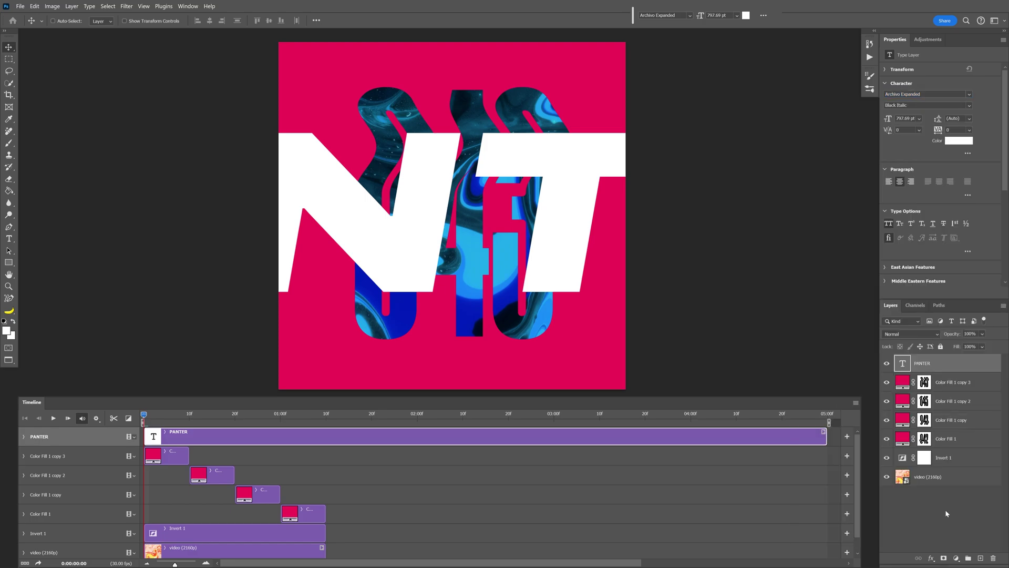
Duplicate PANTER below itself, shrink it, and retype it as a left-aligned SCIENCE IN DESIGN line
{"action": "left_click_drag", "start_coordinate": [502, 195], "coordinate": [499, 258], "text": "alt"}
{"action": "key", "text": "ctrl+t"}
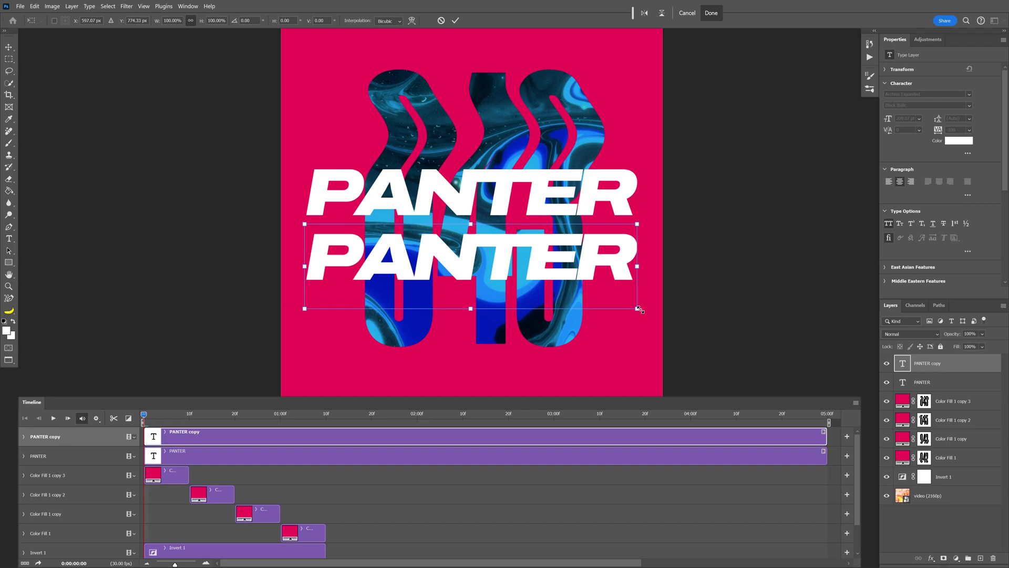
{"action": "left_click_drag", "start_coordinate": [638, 309], "coordinate": [423, 255]}
{"action": "key", "text": "Return"}
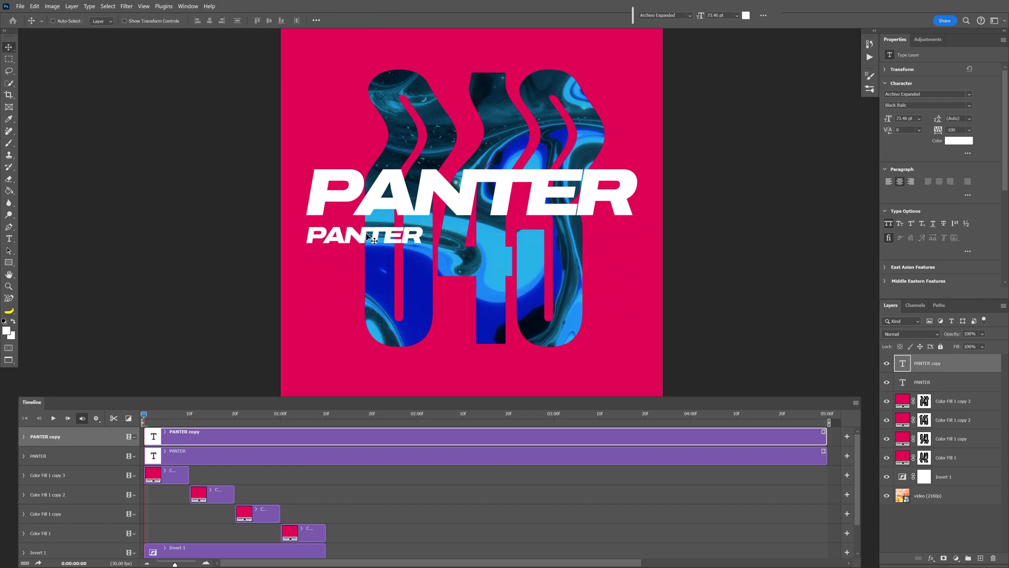
{"action": "double_click", "coordinate": [373, 239]}
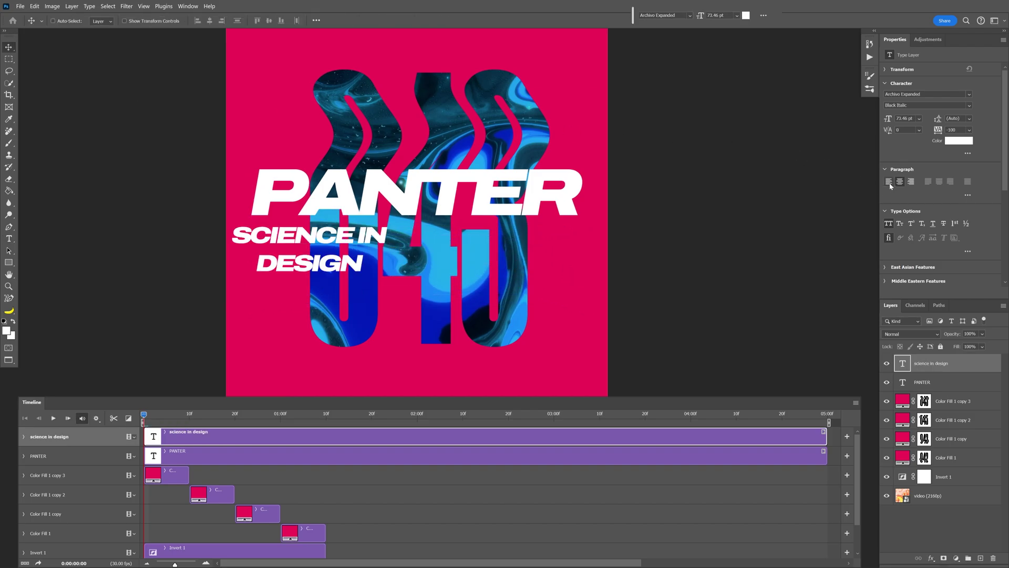
{"action": "left_click", "coordinate": [889, 182]}
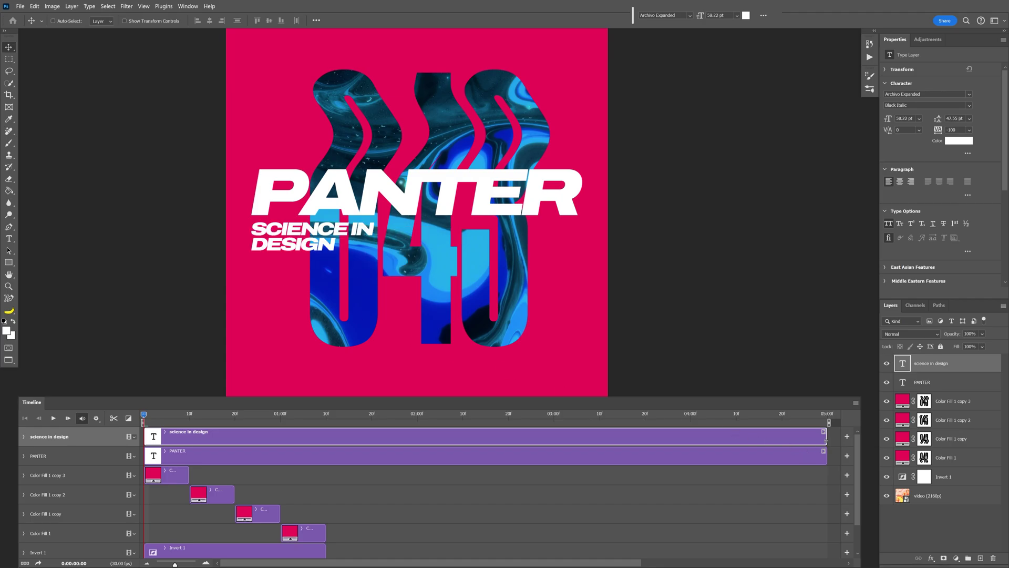
Trim the SCIENCE IN DESIGN and PANTER clips in the Timeline to end at 01:10
{"action": "left_click_drag", "start_coordinate": [825, 441], "coordinate": [325, 440]}
{"action": "left_click_drag", "start_coordinate": [825, 456], "coordinate": [325, 466]}
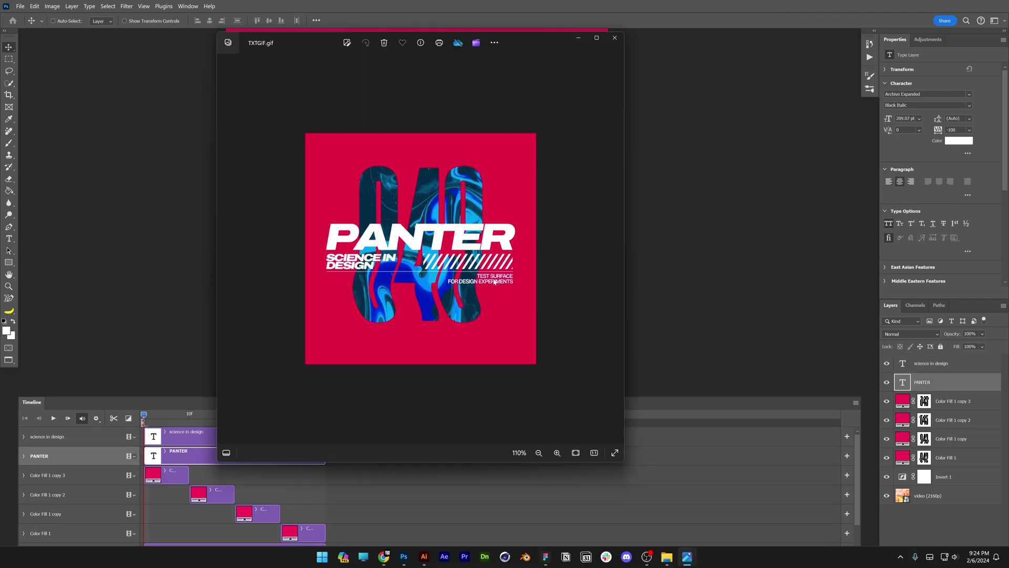
{"action": "scroll", "coordinate": [408, 274], "scroll_direction": "up", "scroll_amount": 6}
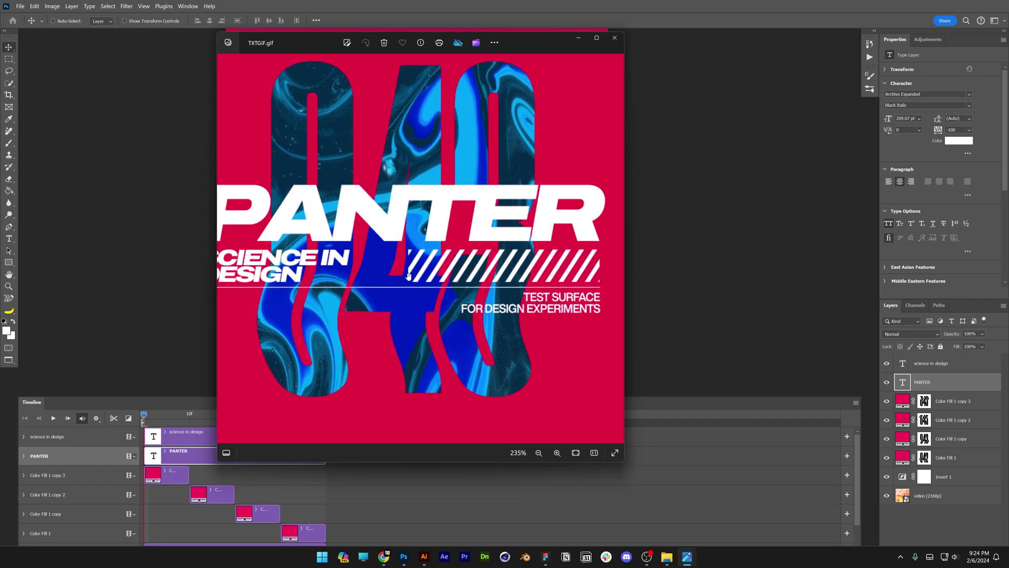
{"action": "scroll", "coordinate": [408, 274], "scroll_direction": "down", "scroll_amount": 6}
{"action": "key", "text": "Escape"}
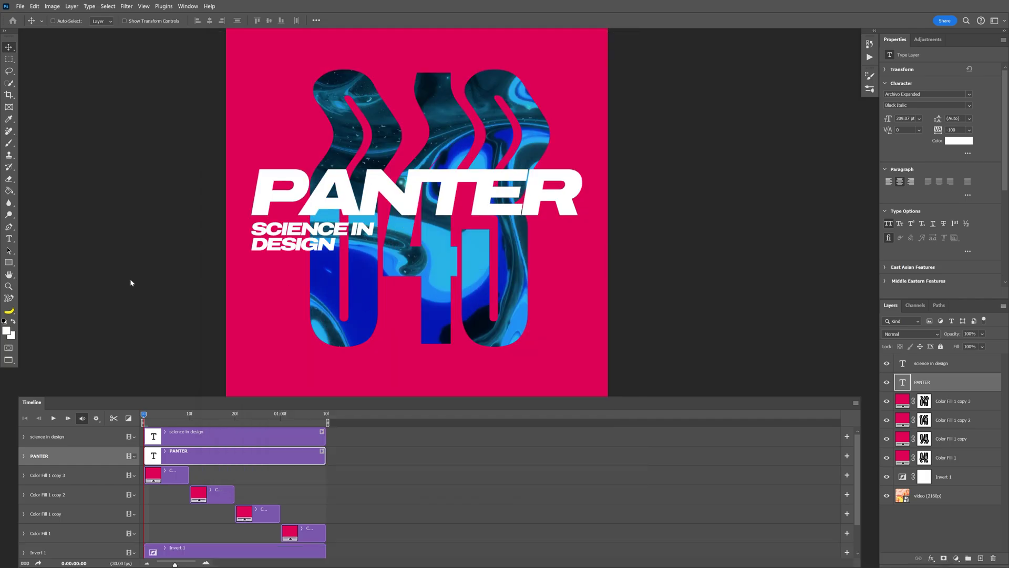
{"action": "left_click", "coordinate": [10, 264]}
{"action": "scroll", "coordinate": [377, 244], "scroll_direction": "up", "scroll_amount": 3}
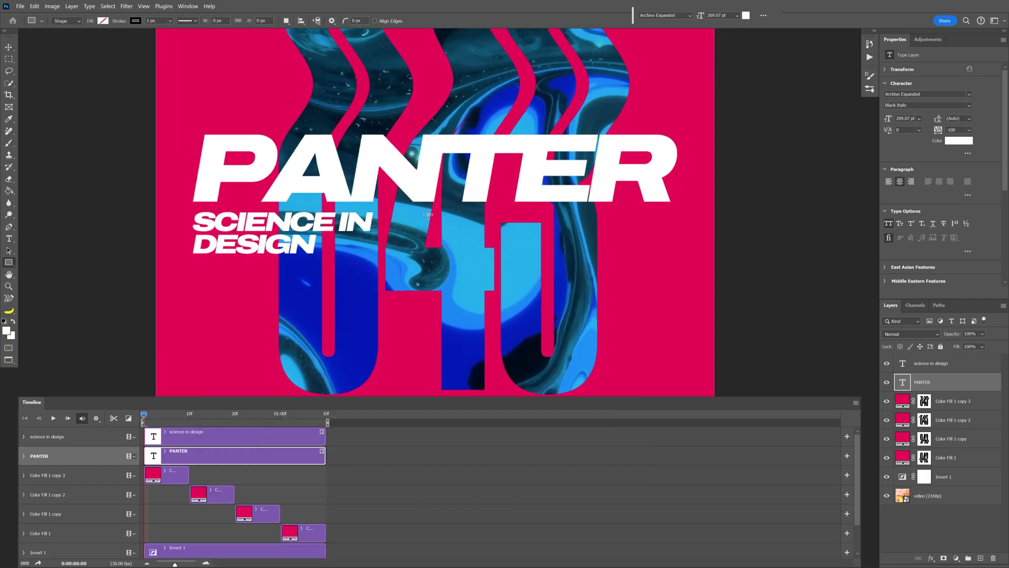
Draw a thin upright rectangle over the 043 with no stroke and a white fill
{"action": "left_click_drag", "start_coordinate": [432, 213], "coordinate": [434, 286]}
{"action": "left_click", "coordinate": [913, 149]}
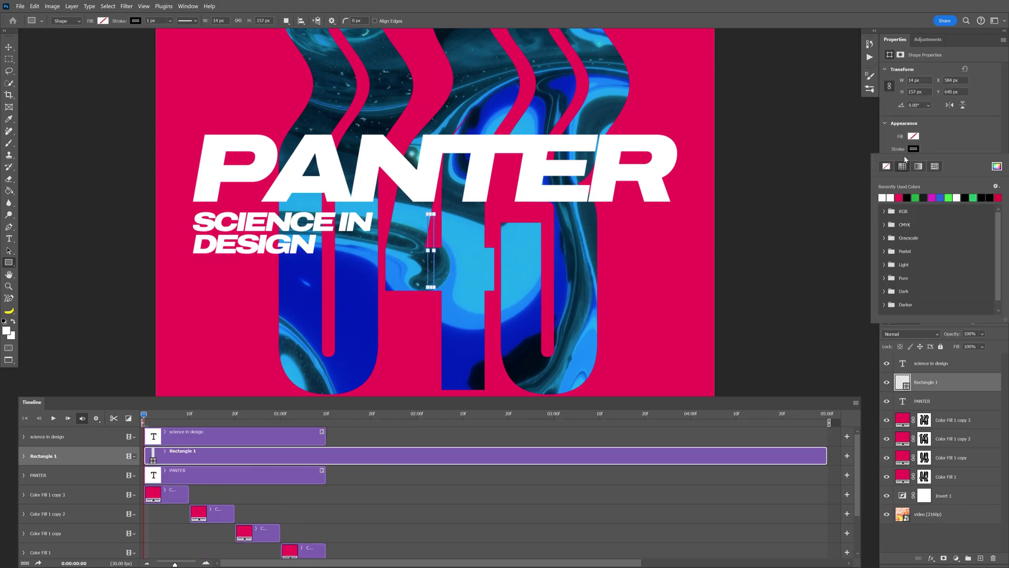
{"action": "left_click", "coordinate": [886, 166]}
{"action": "left_click", "coordinate": [914, 136]}
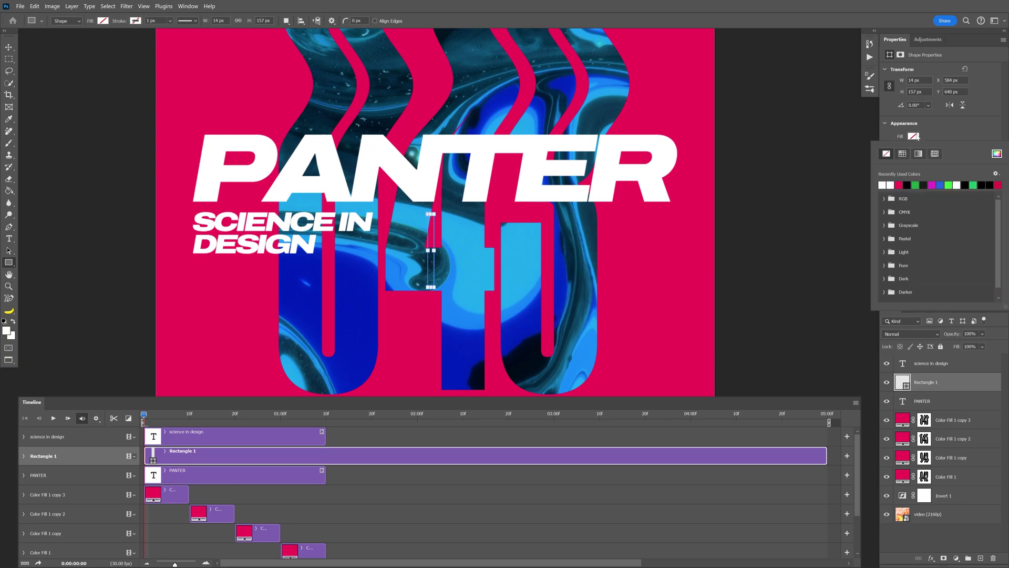
{"action": "left_click", "coordinate": [890, 184]}
Skew and shrink the rectangle into a diagonal slash, then nudge it beside SCIENCE IN DESIGN
{"action": "key", "text": "ctrl+t"}
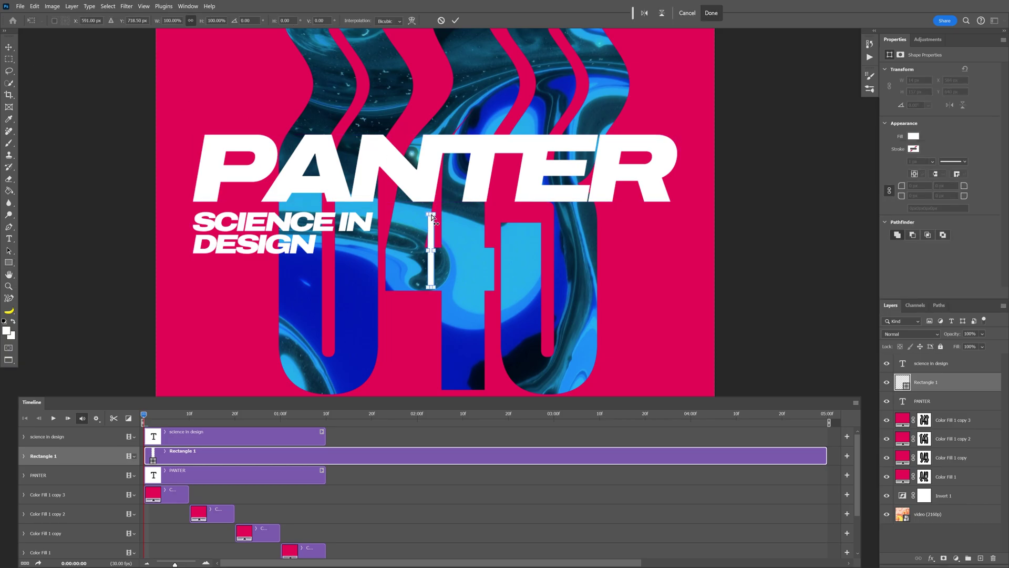
{"action": "left_click_drag", "start_coordinate": [431, 217], "coordinate": [306, 214]}
{"action": "scroll", "coordinate": [306, 215], "scroll_direction": "up", "scroll_amount": 1}
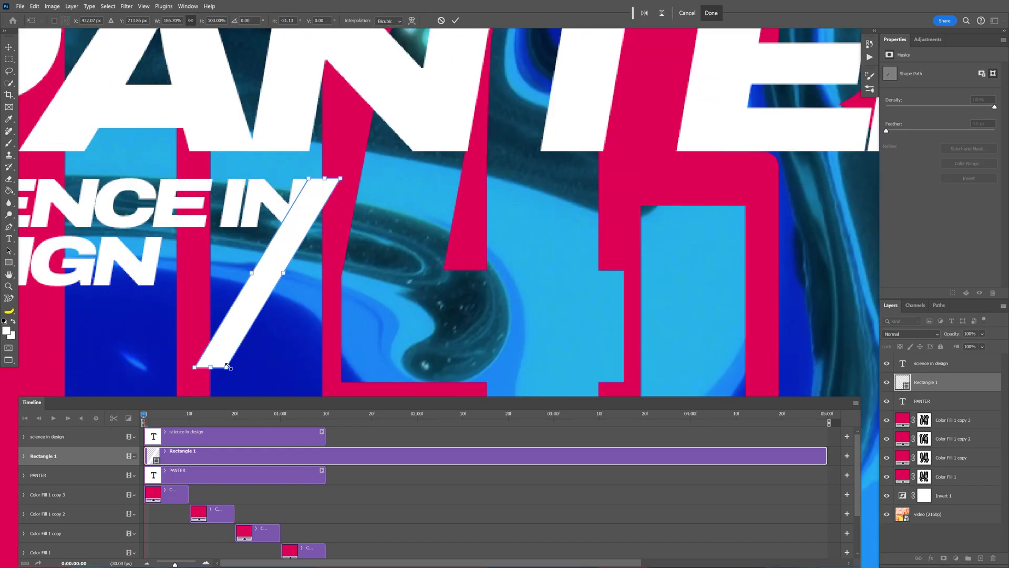
{"action": "left_click_drag", "start_coordinate": [229, 365], "coordinate": [256, 276]}
{"action": "key", "text": "Return"}
{"action": "scroll", "coordinate": [381, 277], "scroll_direction": "down", "scroll_amount": 1}
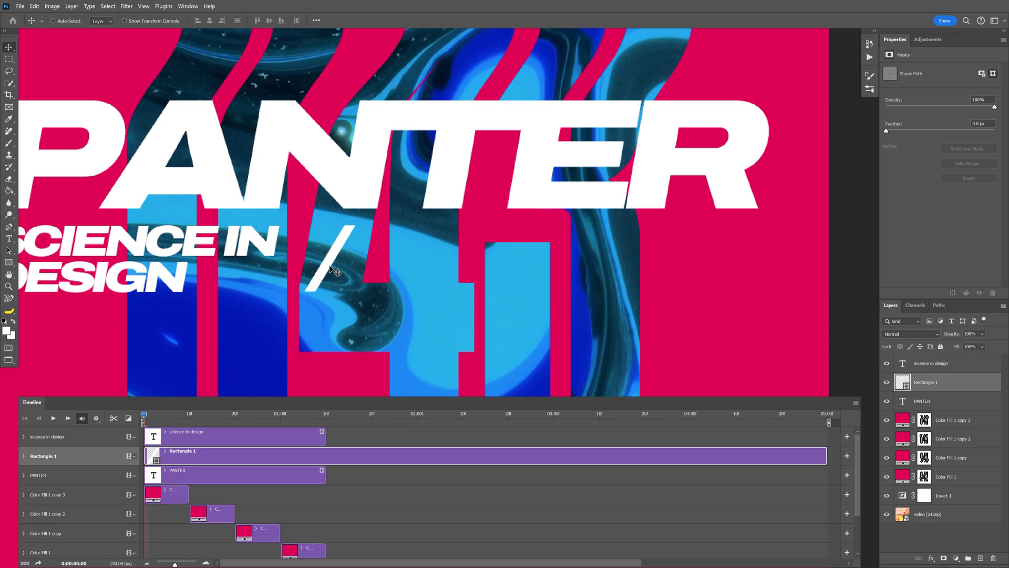
{"action": "left_click_drag", "start_coordinate": [330, 269], "coordinate": [350, 269]}
Duplicate the slash repeatedly with Ctrl+J and move the top copy far to the right
{"action": "key", "text": "ctrl+j"}
{"action": "key", "text": "ctrl+j"}
{"action": "key", "text": "ctrl+j"}
{"action": "key", "text": "ctrl+j"}
{"action": "key", "text": "ctrl+j"}
{"action": "key", "text": "ctrl+j"}
{"action": "key", "text": "ctrl+j"}
{"action": "key", "text": "ctrl+j"}
{"action": "key", "text": "ctrl+j"}
{"action": "key", "text": "ctrl+j"}
{"action": "key", "text": "ctrl+j"}
{"action": "key", "text": "ctrl+j"}
{"action": "key", "text": "ctrl+j"}
{"action": "key", "text": "ctrl+j"}
{"action": "key", "text": "ctrl+j"}
{"action": "key", "text": "ctrl+j"}
{"action": "key", "text": "ctrl+j"}
{"action": "key", "text": "ctrl+j"}
{"action": "key", "text": "ctrl+j"}
{"action": "key", "text": "ctrl+j"}
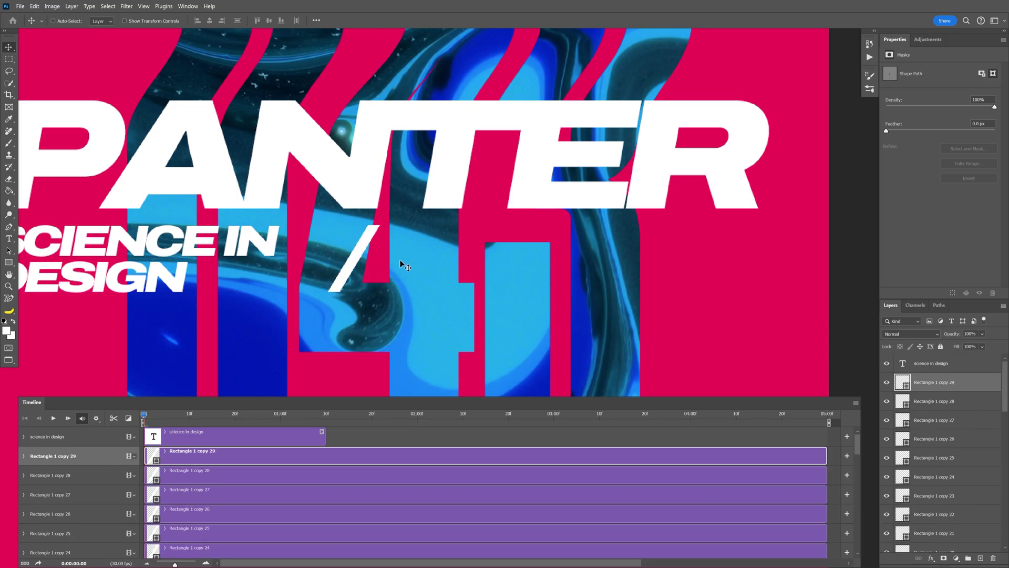
{"action": "left_click_drag", "start_coordinate": [356, 261], "coordinate": [750, 289]}
{"action": "key", "text": "ctrl+0"}
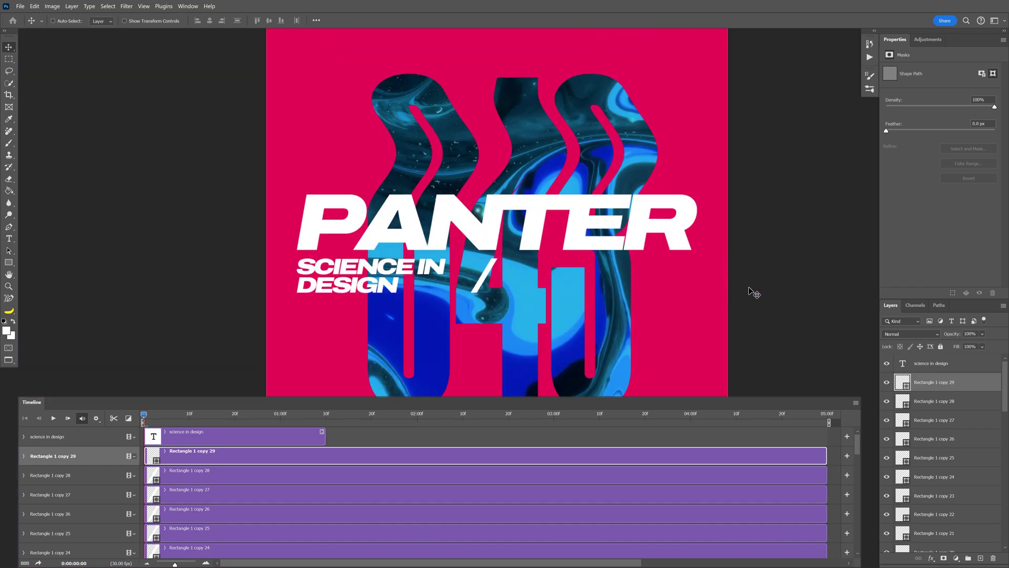
{"action": "scroll", "coordinate": [972, 387], "scroll_direction": "down", "scroll_amount": 10}
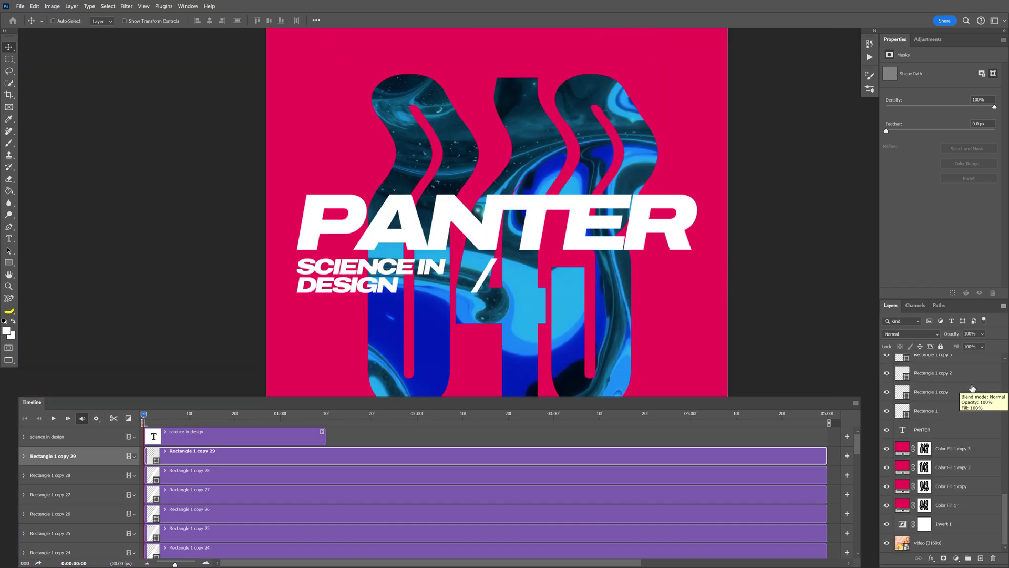
Select all slash layers, distribute their horizontal centers evenly, and merge them into one shape
{"action": "left_click", "coordinate": [946, 412], "text": "shift"}
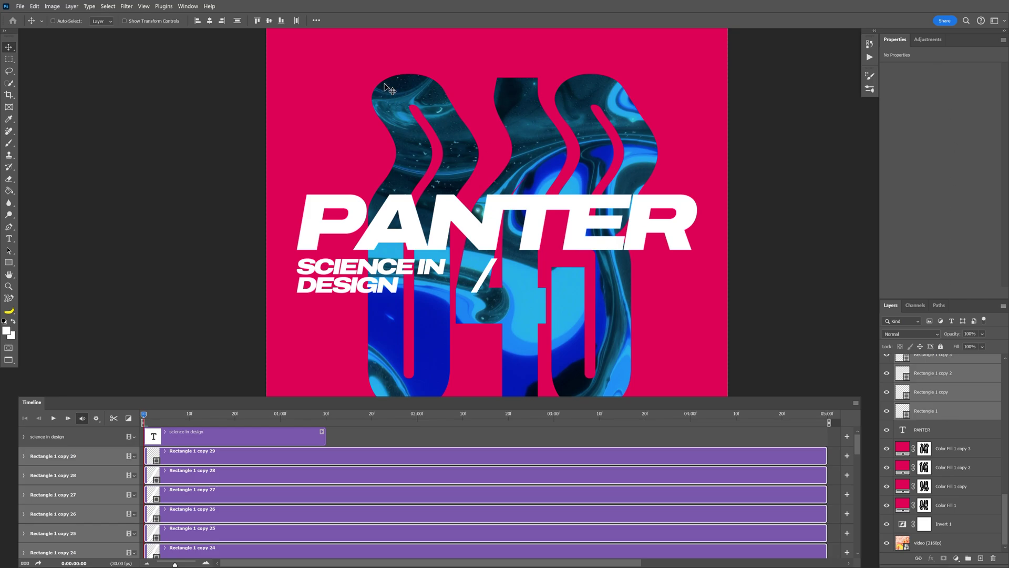
{"action": "left_click", "coordinate": [316, 21]}
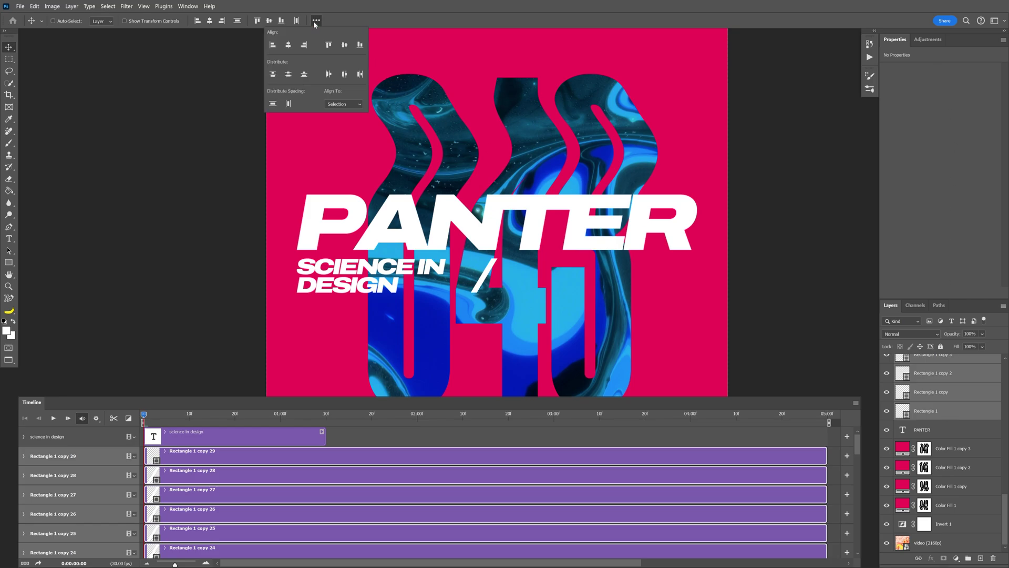
{"action": "left_click", "coordinate": [345, 74]}
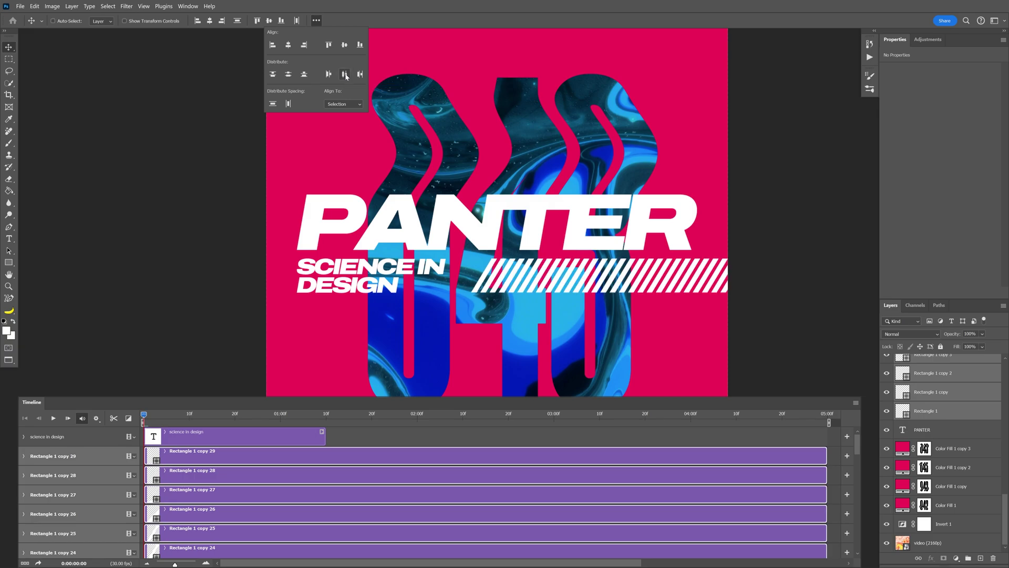
{"action": "right_click", "coordinate": [960, 402]}
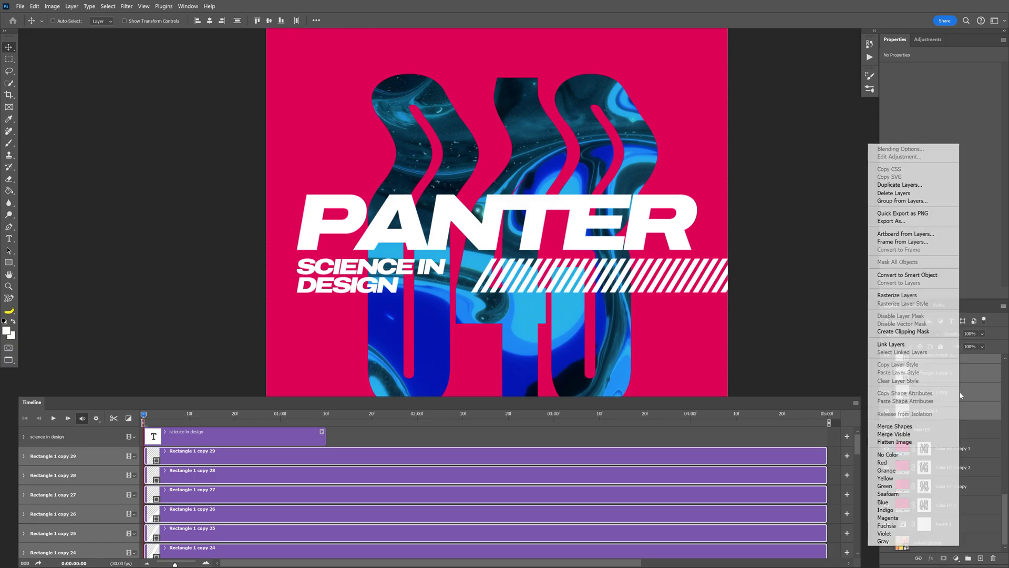
{"action": "left_click", "coordinate": [929, 427]}
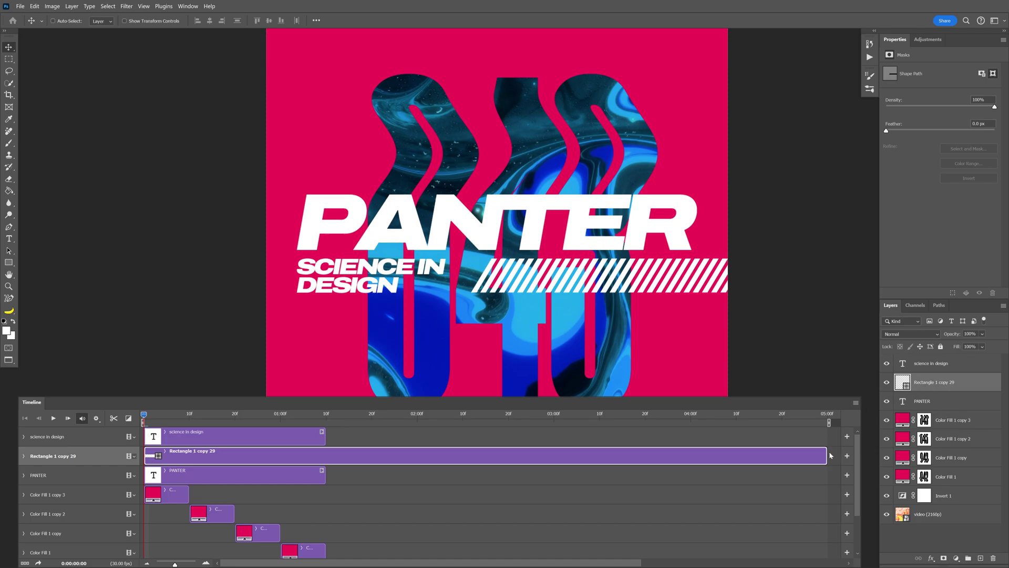
Trim the stripe clip to match the others and mask the stripes with a rectangular selection
{"action": "left_click_drag", "start_coordinate": [829, 455], "coordinate": [326, 455]}
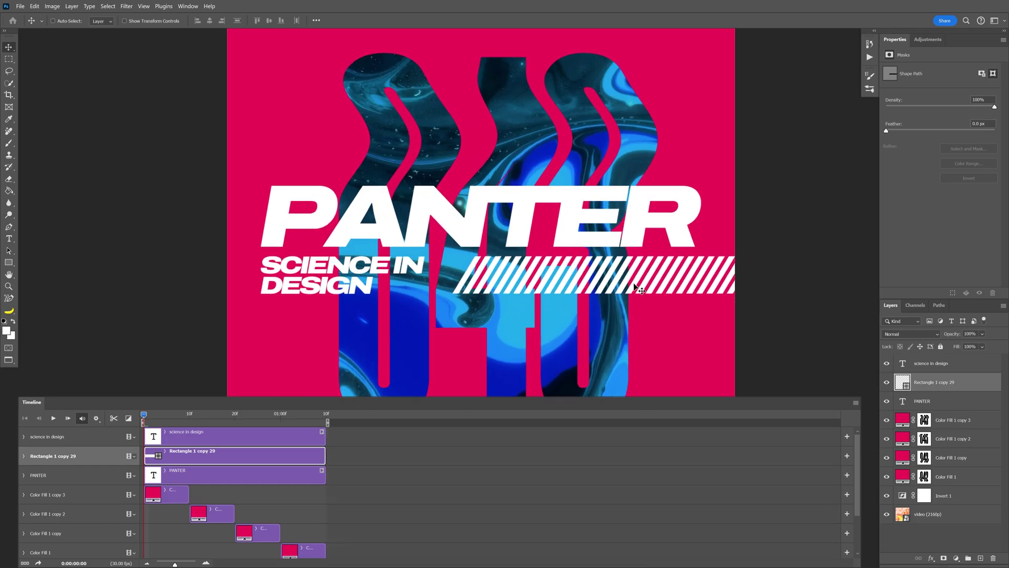
{"action": "left_click", "coordinate": [9, 60]}
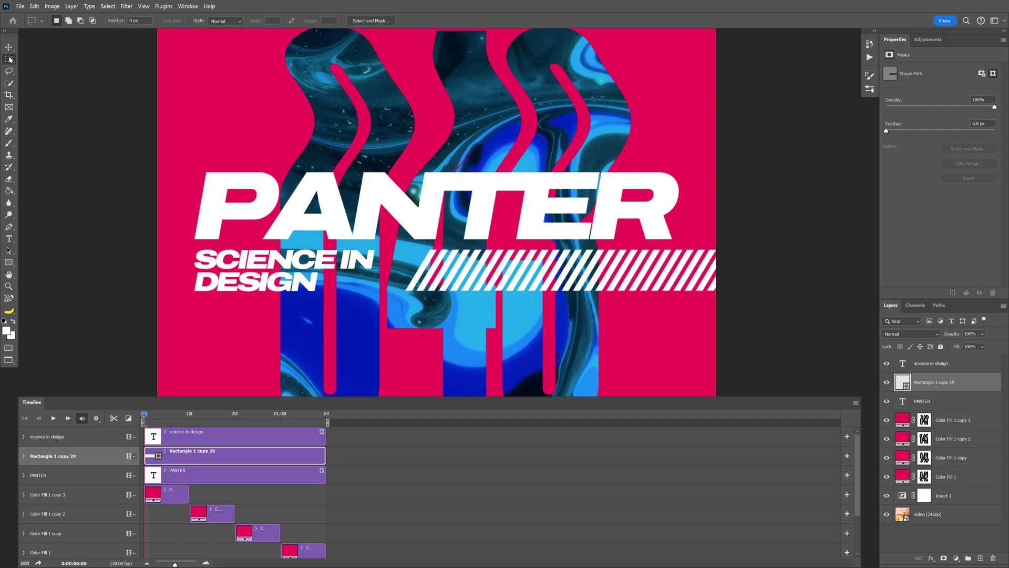
{"action": "scroll", "coordinate": [515, 225], "scroll_direction": "up", "scroll_amount": 2}
{"action": "scroll", "coordinate": [312, 227], "scroll_direction": "up", "scroll_amount": 1}
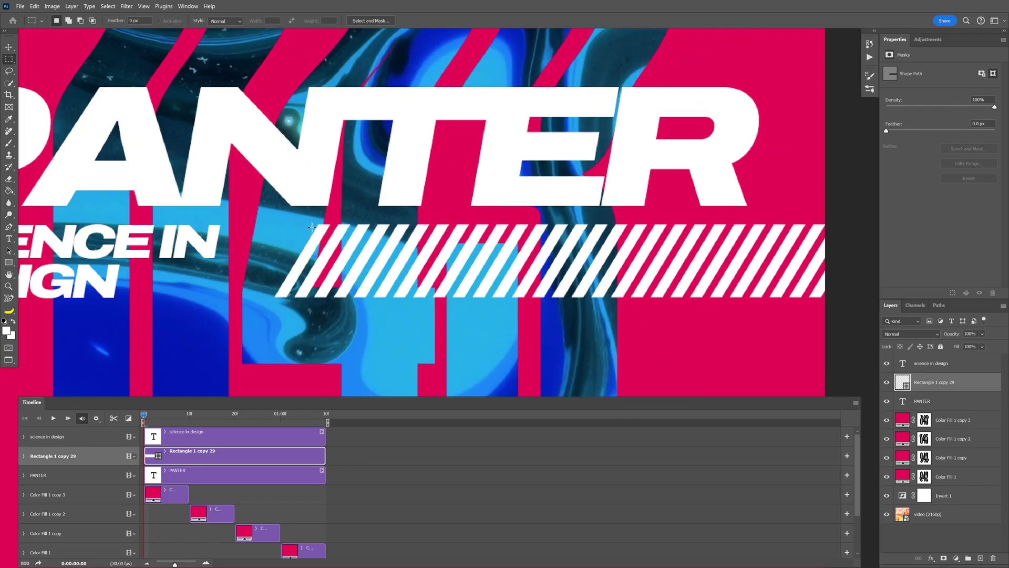
{"action": "left_click_drag", "start_coordinate": [317, 221], "coordinate": [748, 300]}
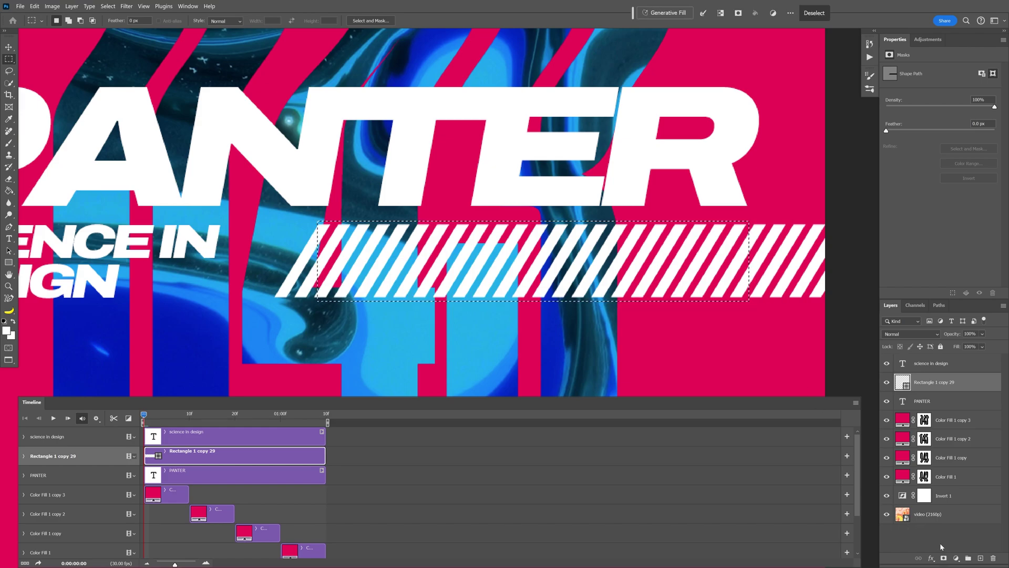
{"action": "left_click", "coordinate": [945, 558]}
{"action": "key", "text": "ctrl+0"}
{"action": "key", "text": "v"}
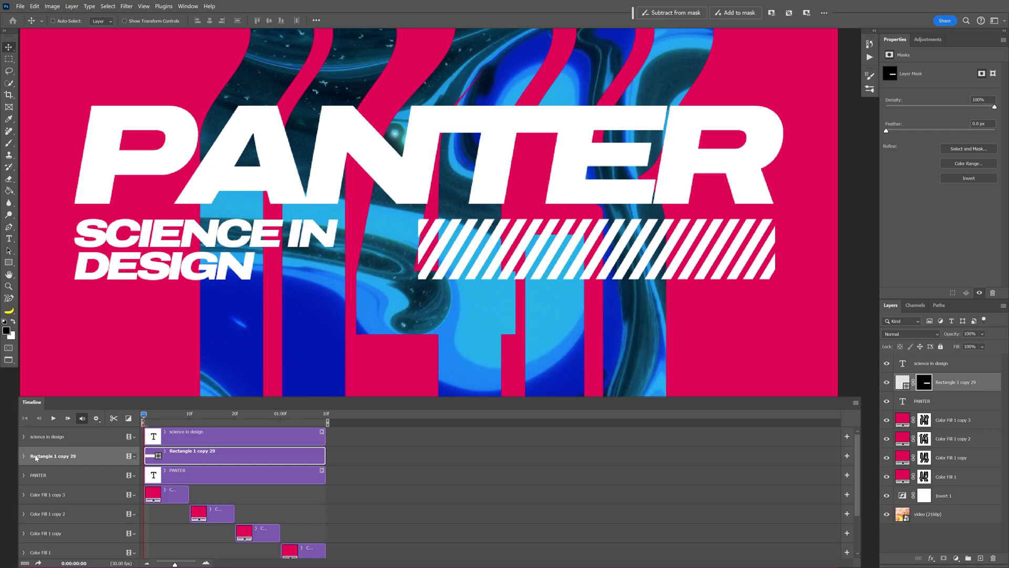
Keyframe the stripe layer's Vector Mask Position, sliding the stripes 108 px left at the clip end
{"action": "left_click", "coordinate": [23, 456]}
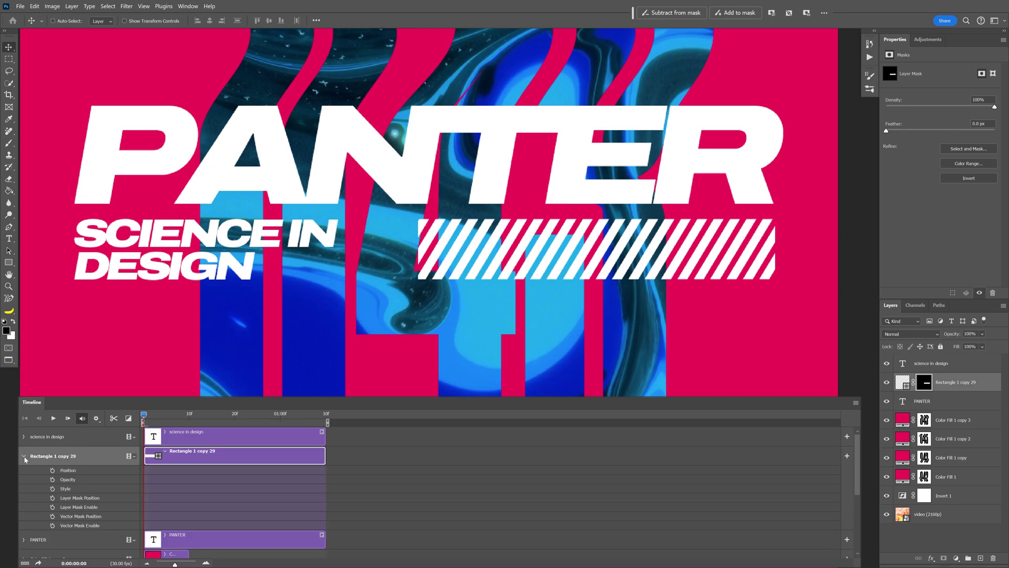
{"action": "left_click", "coordinate": [52, 516]}
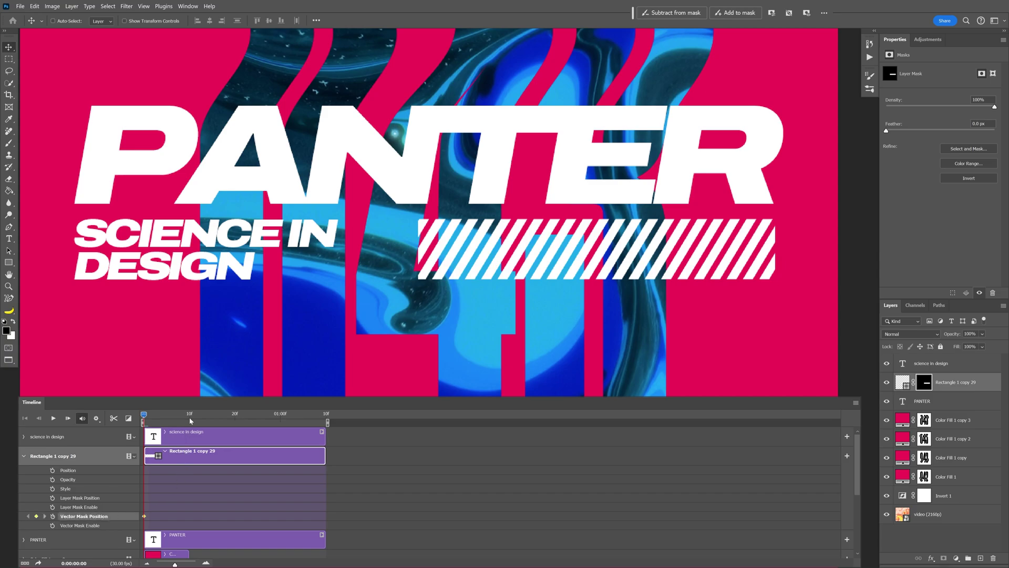
{"action": "left_click_drag", "start_coordinate": [190, 420], "coordinate": [327, 418]}
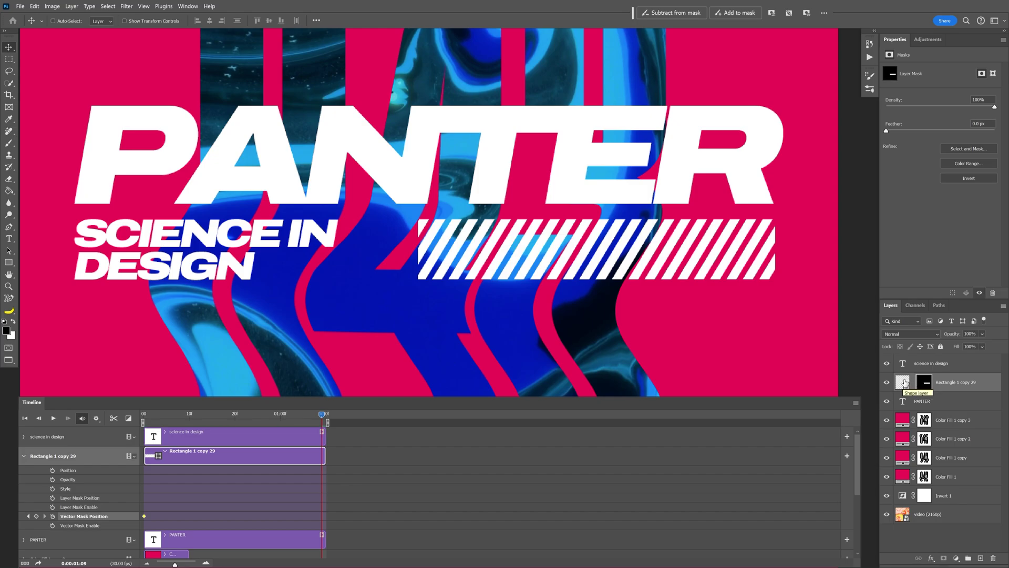
{"action": "left_click", "coordinate": [905, 382]}
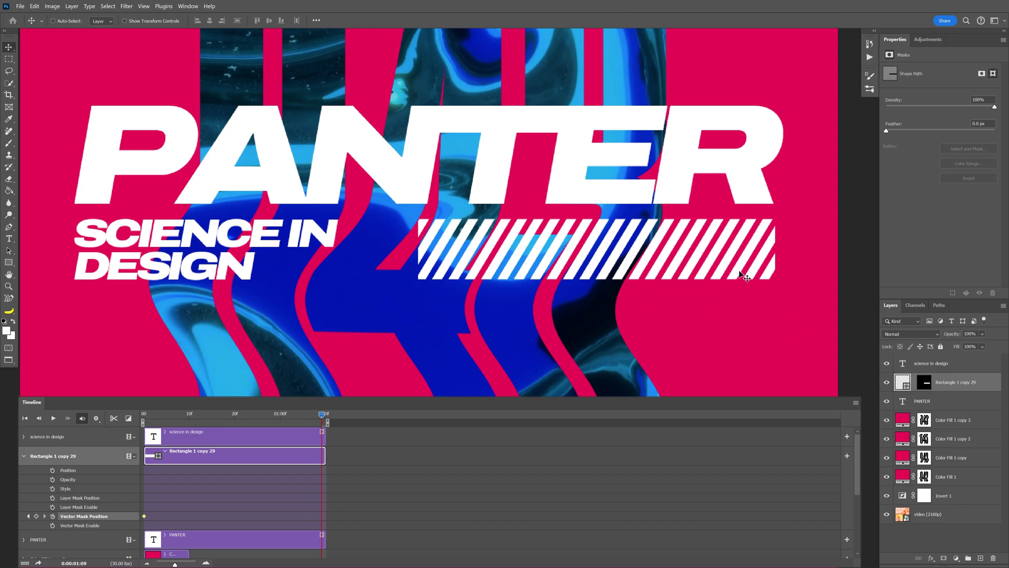
{"action": "left_click_drag", "start_coordinate": [760, 271], "coordinate": [670, 273]}
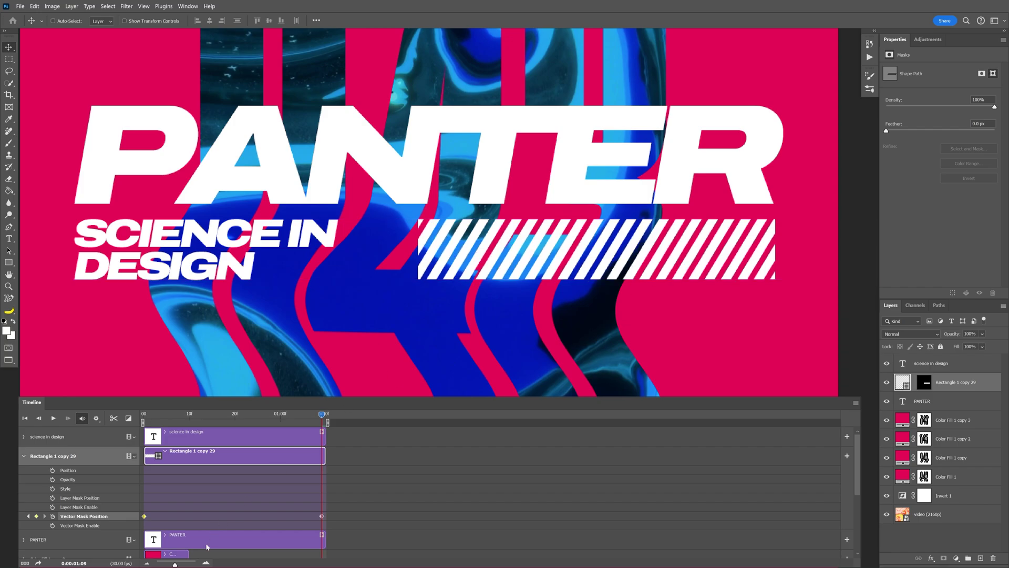
Move the ending keyframe to the clip's end and play the animation from the start
{"action": "left_click", "coordinate": [304, 414]}
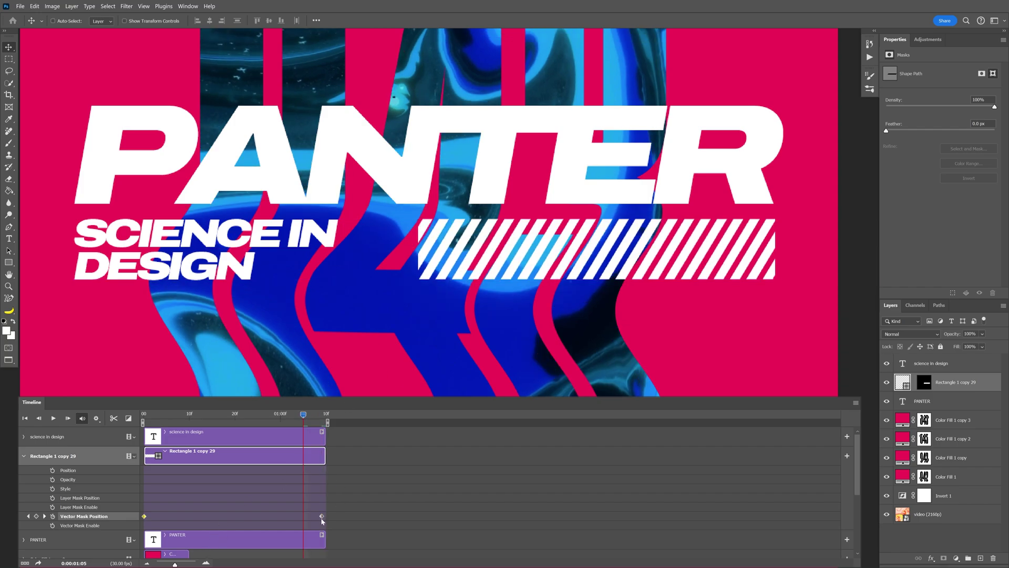
{"action": "left_click_drag", "start_coordinate": [322, 516], "coordinate": [326, 516]}
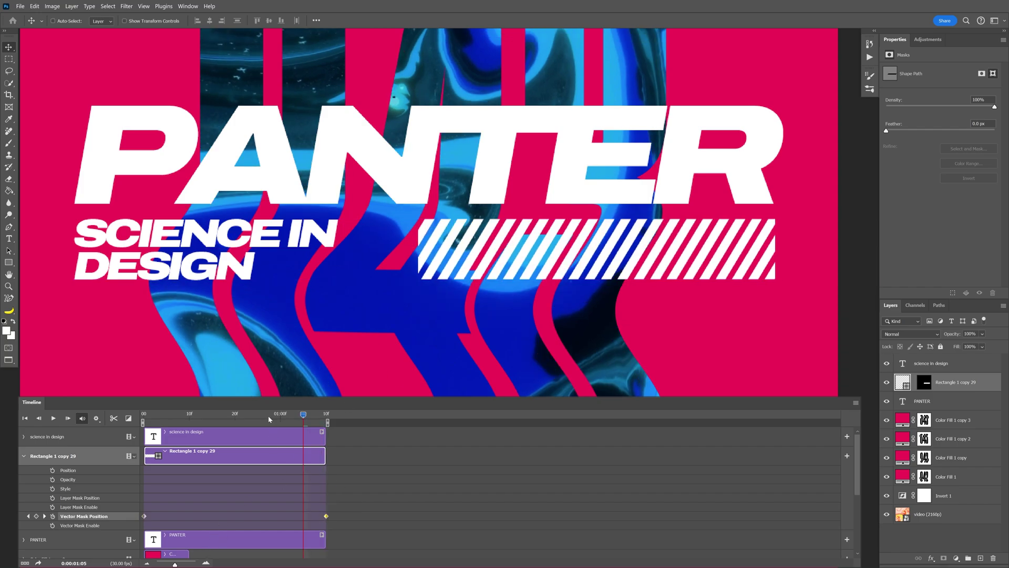
{"action": "left_click", "coordinate": [136, 413]}
{"action": "left_click", "coordinate": [53, 418]}
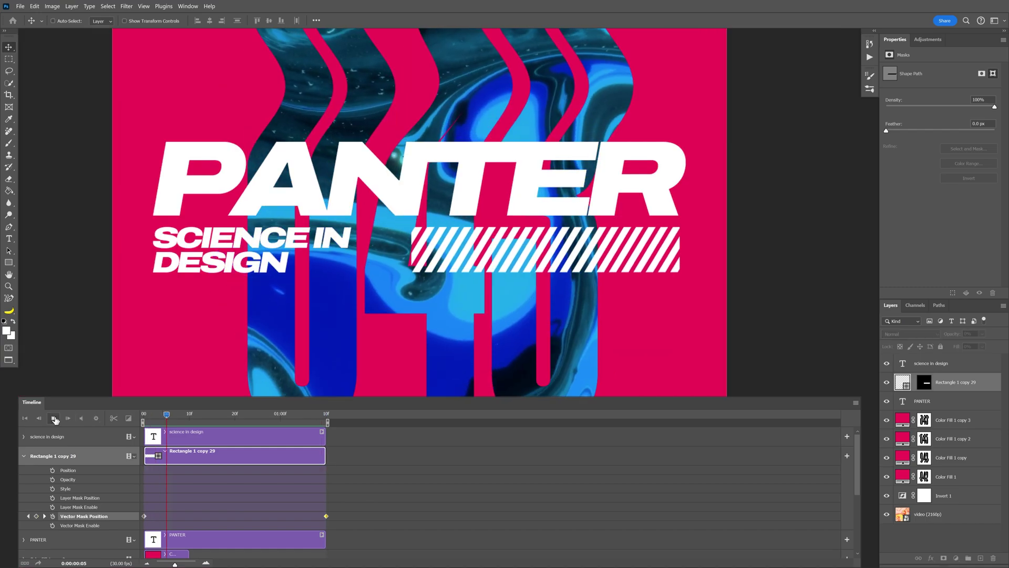
{"action": "left_click", "coordinate": [55, 419]}
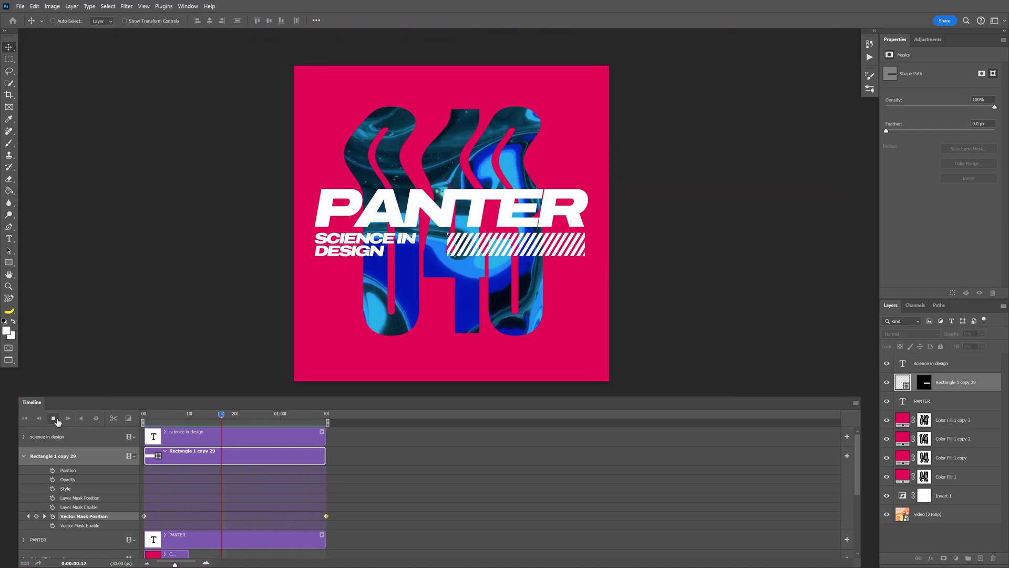